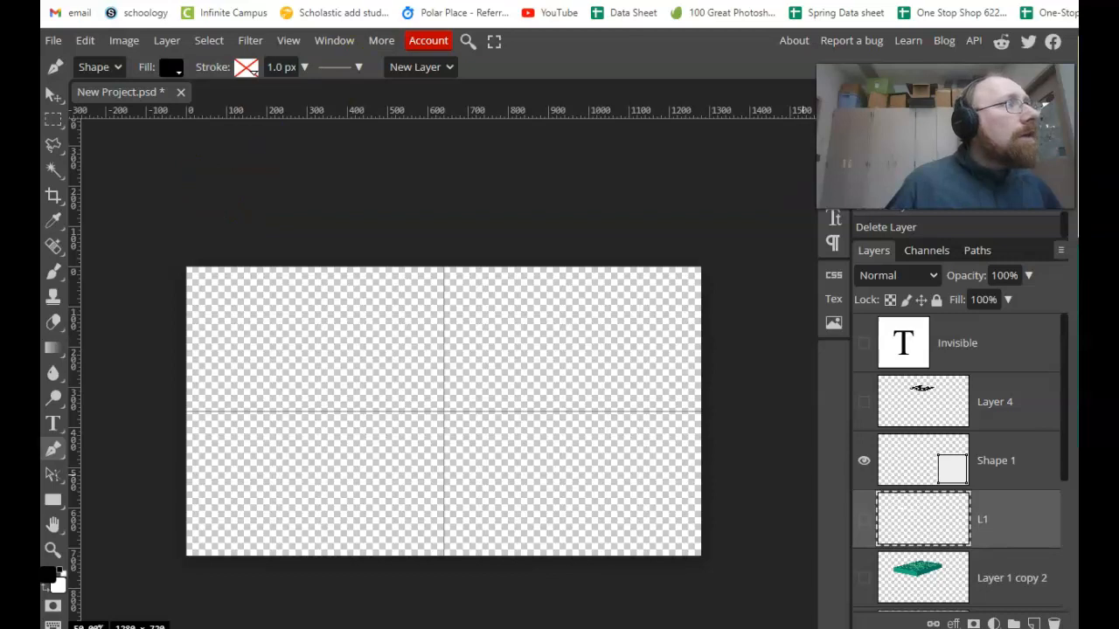
Step: Paste the copied leafy background image into the project as a new layer
{"action": "key", "text": "ctrl+Tab"}
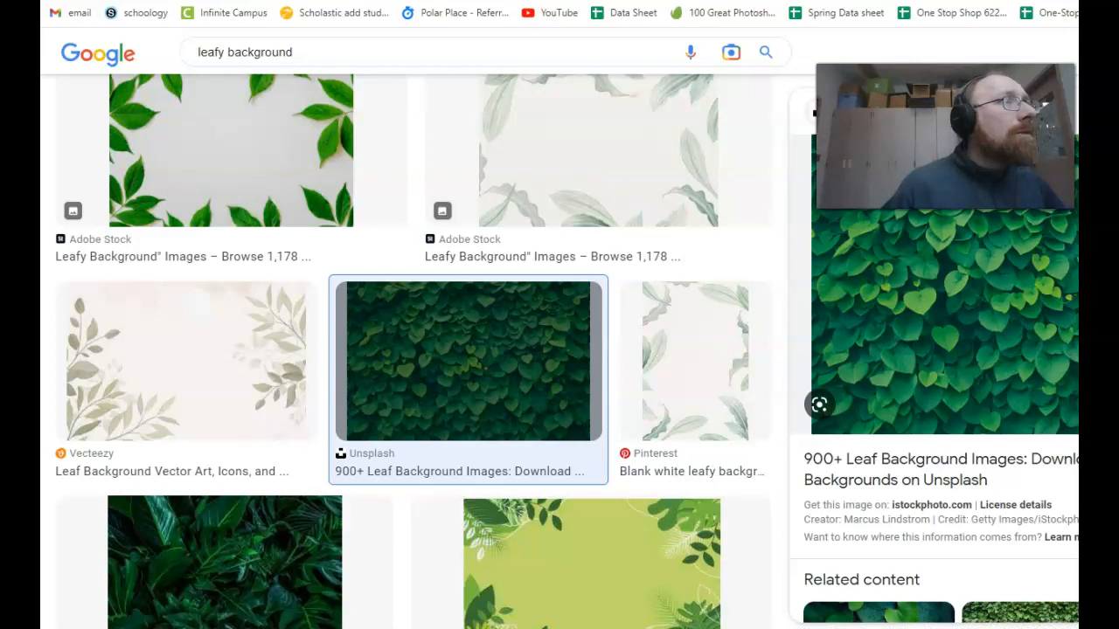
{"action": "key", "text": "ctrl+Tab"}
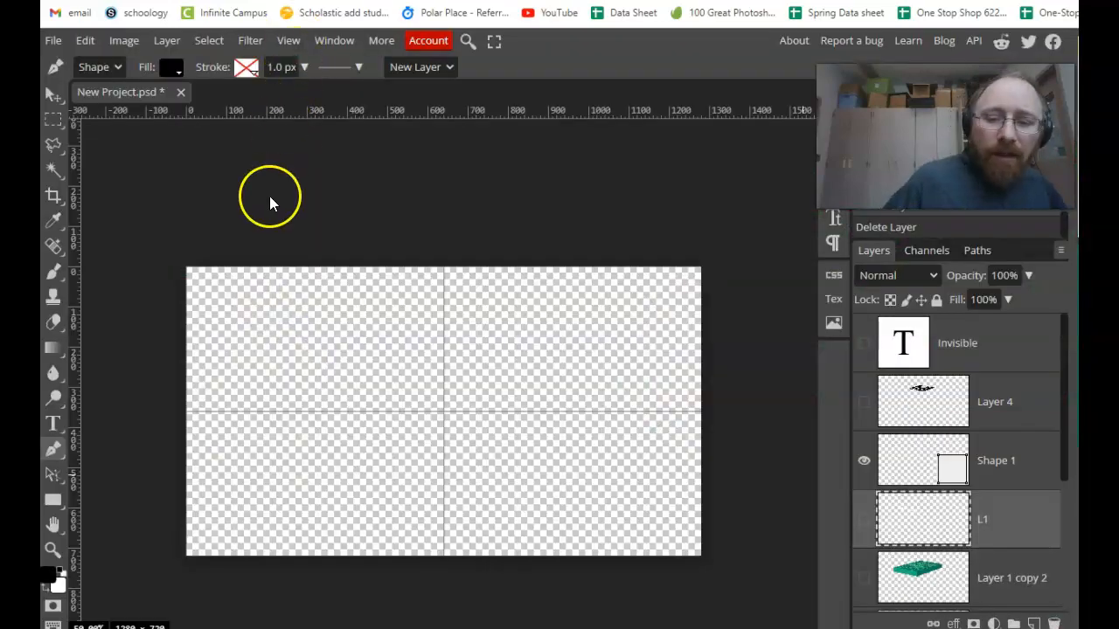
{"action": "key", "text": "ctrl+v"}
Step: Scale the leaf image to about 259.72% and center it at 640, 360 px so it covers the whole canvas
{"action": "left_click", "coordinate": [85, 41]}
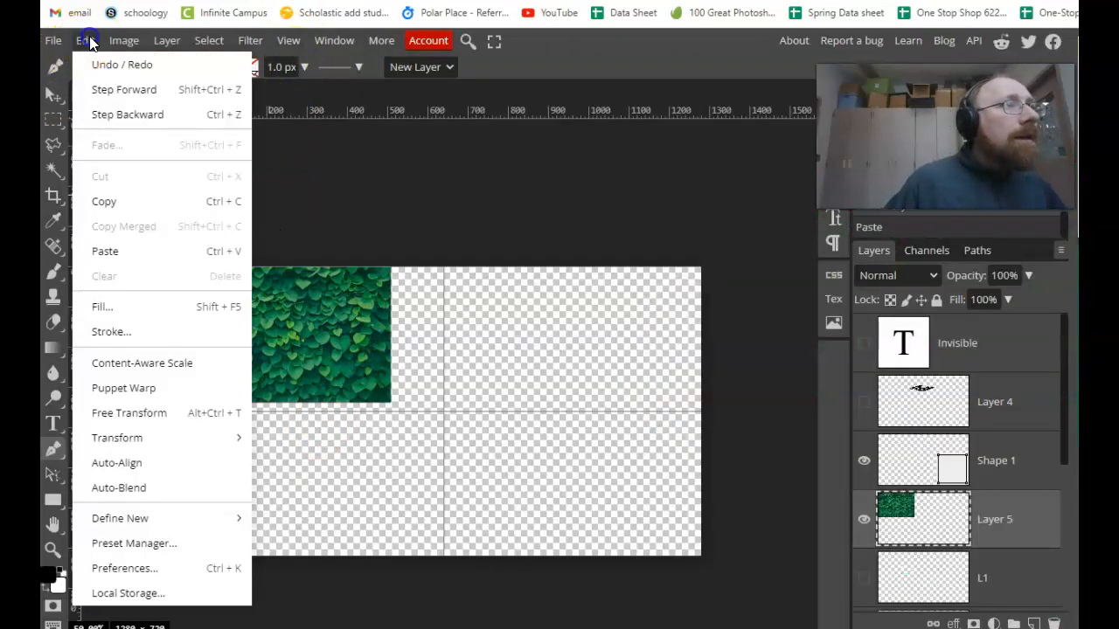
{"action": "mouse_move", "coordinate": [169, 441]}
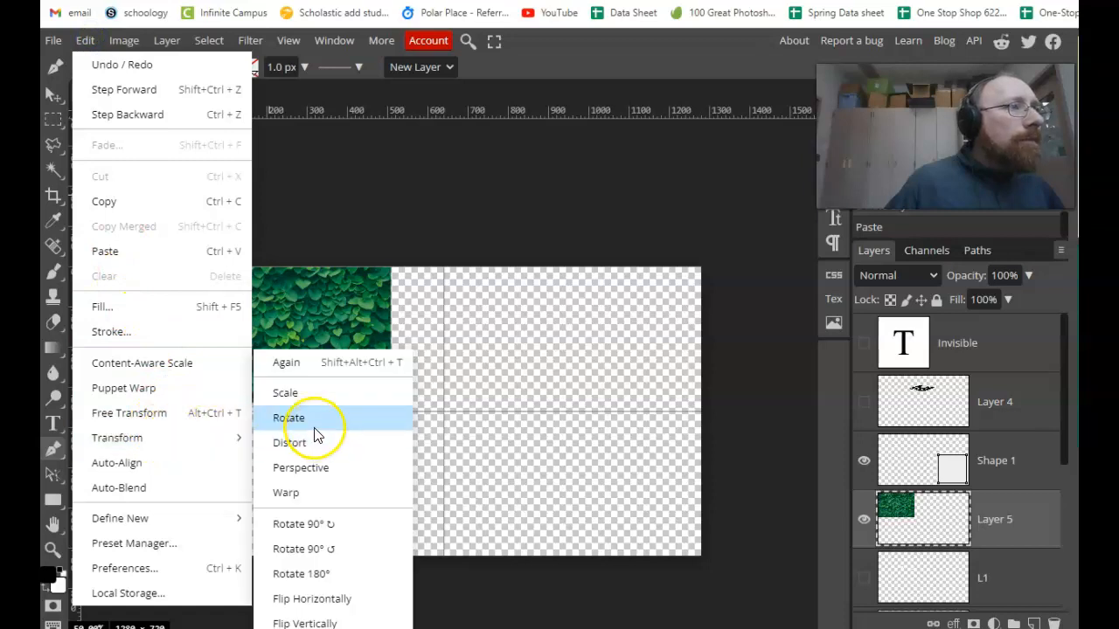
{"action": "left_click", "coordinate": [286, 392]}
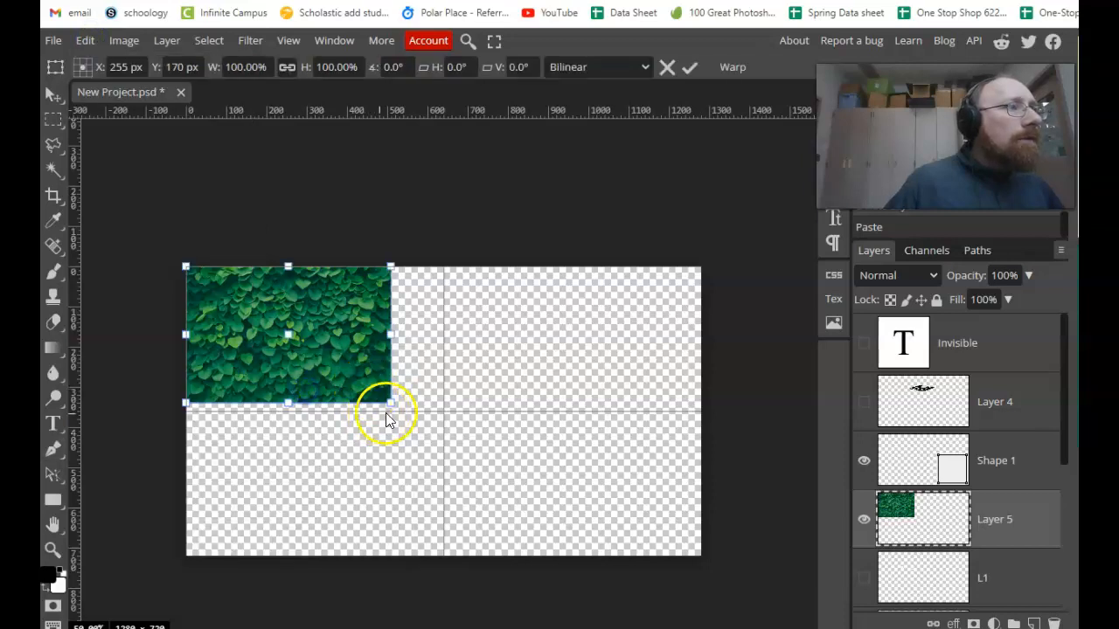
{"action": "left_click_drag", "start_coordinate": [390, 402], "coordinate": [718, 620]}
{"action": "left_click_drag", "start_coordinate": [626, 519], "coordinate": [540, 463]}
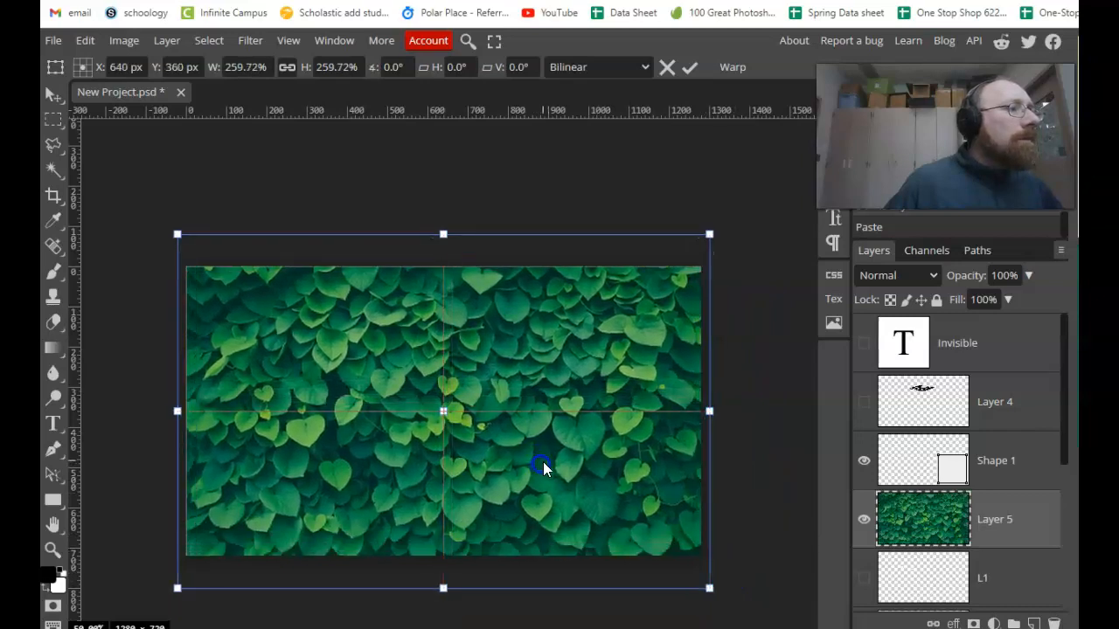
{"action": "key", "text": "Return"}
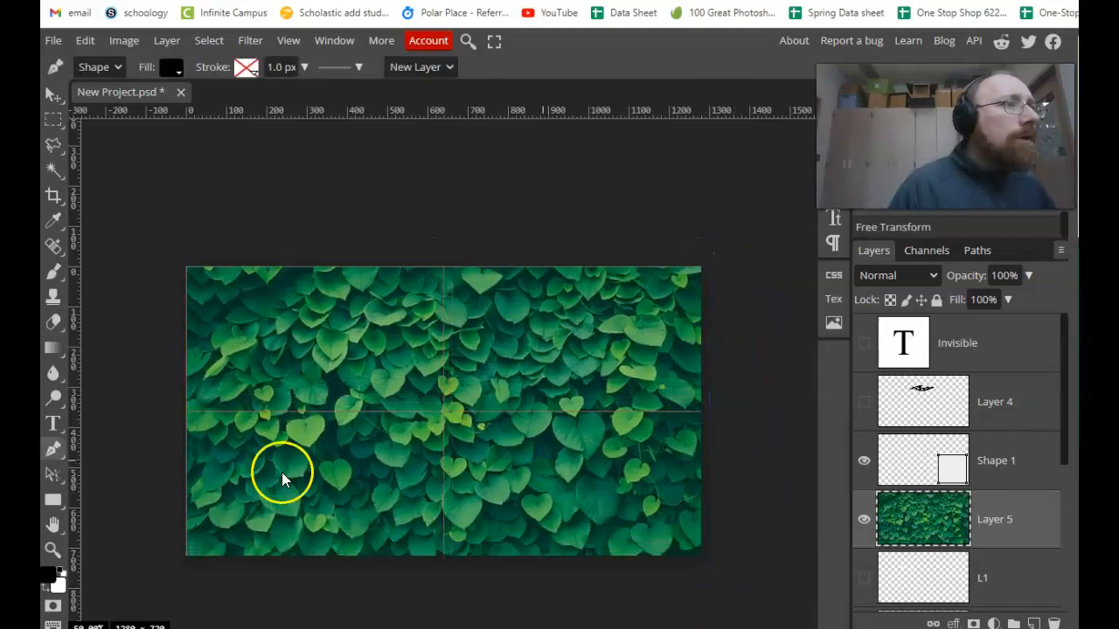
Step: Add the black text "Inmvisible" in 250 px DejaVu Sans and move it to sit just above the horizontal center guide
{"action": "left_click", "coordinate": [60, 430]}
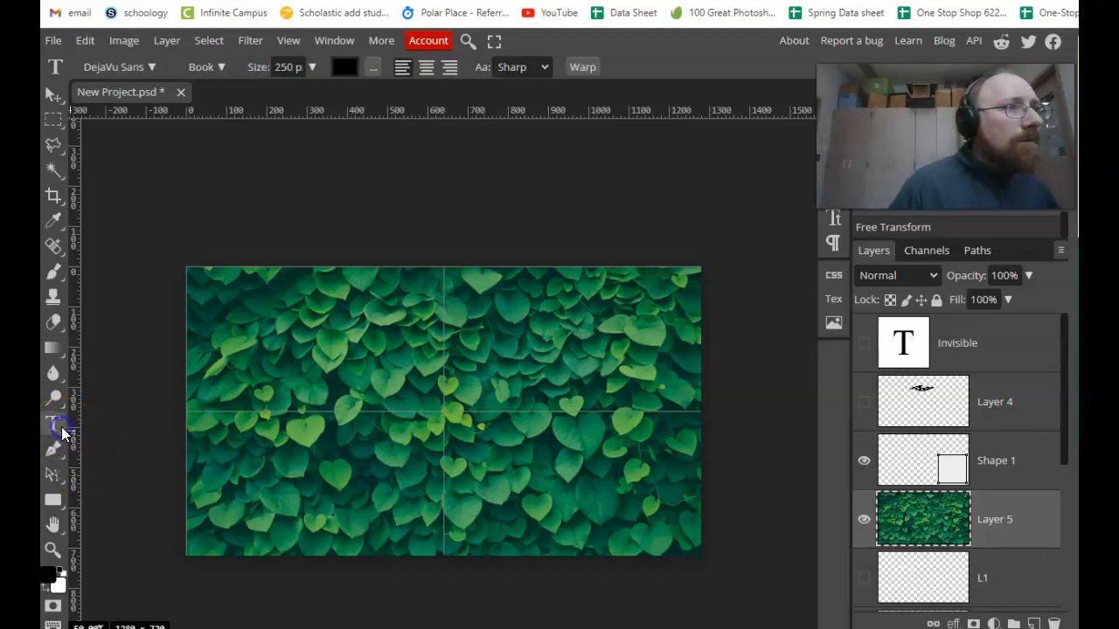
{"action": "left_click", "coordinate": [251, 399]}
{"action": "left_click", "coordinate": [278, 67]}
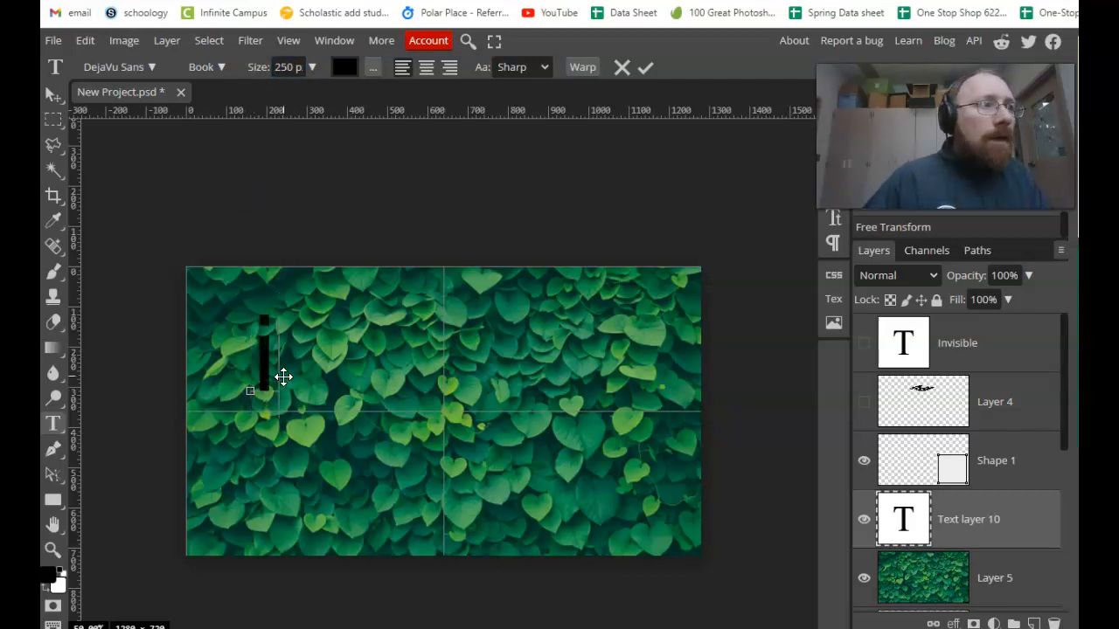
{"action": "type", "text": "n"}
{"action": "key", "text": "BackSpace"}
{"action": "key", "text": "BackSpace"}
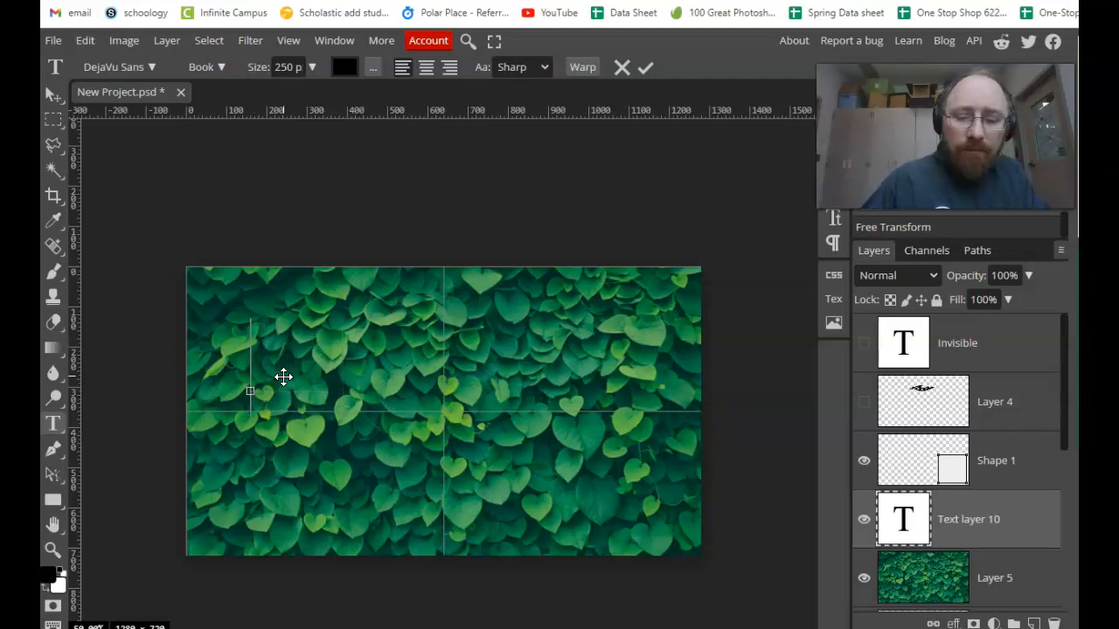
{"action": "type", "text": "Inmvisibl"}
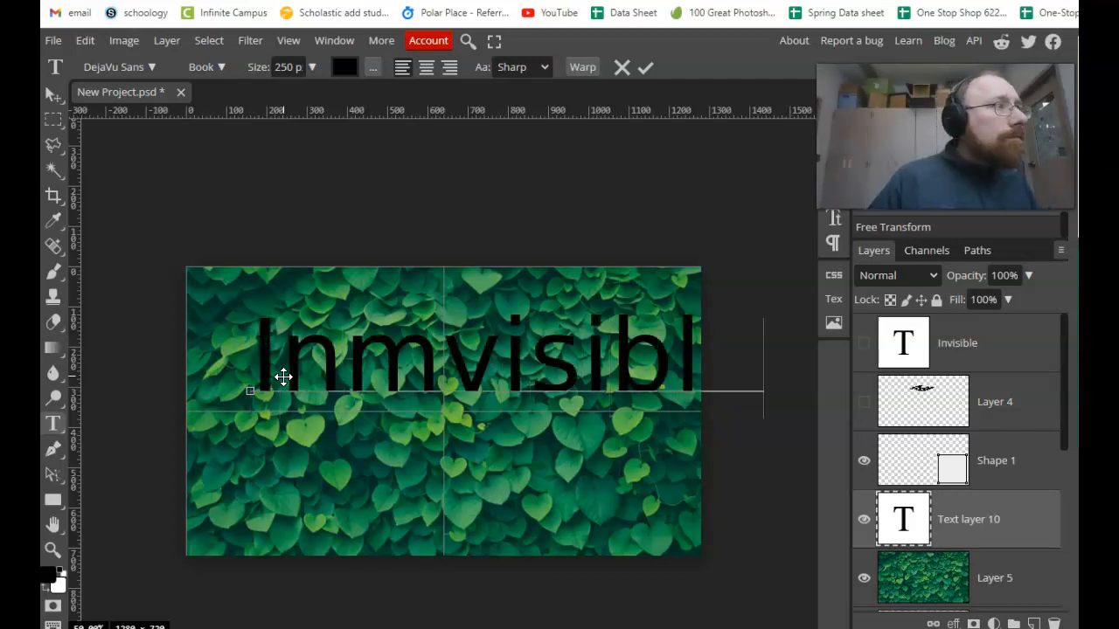
{"action": "left_click", "coordinate": [645, 67]}
{"action": "left_click", "coordinate": [53, 94]}
{"action": "left_click_drag", "start_coordinate": [479, 370], "coordinate": [404, 388]}
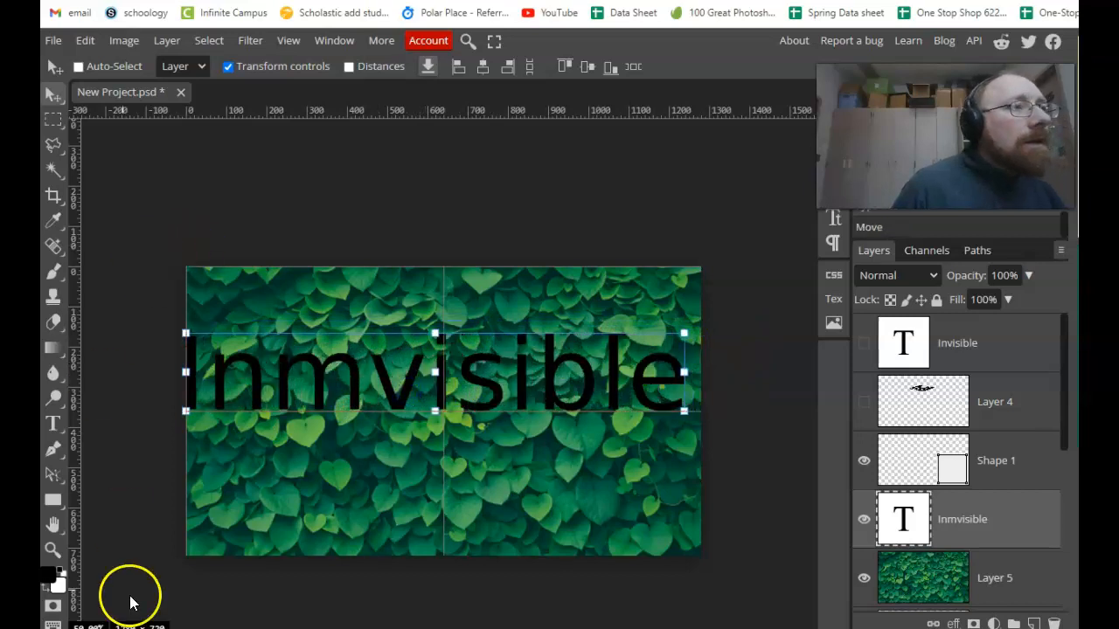
Step: Correct the text to "Invisible" and center it horizontally on the canvas
{"action": "left_click", "coordinate": [48, 427]}
{"action": "left_click", "coordinate": [312, 379]}
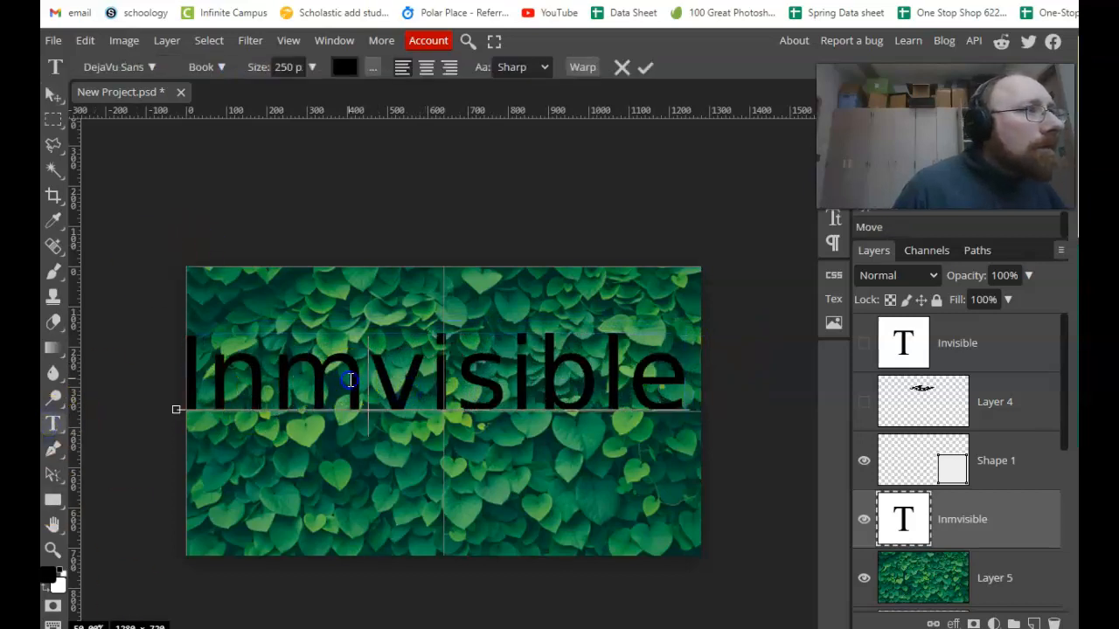
{"action": "key", "text": "shift+Right"}
{"action": "key", "text": "BackSpace"}
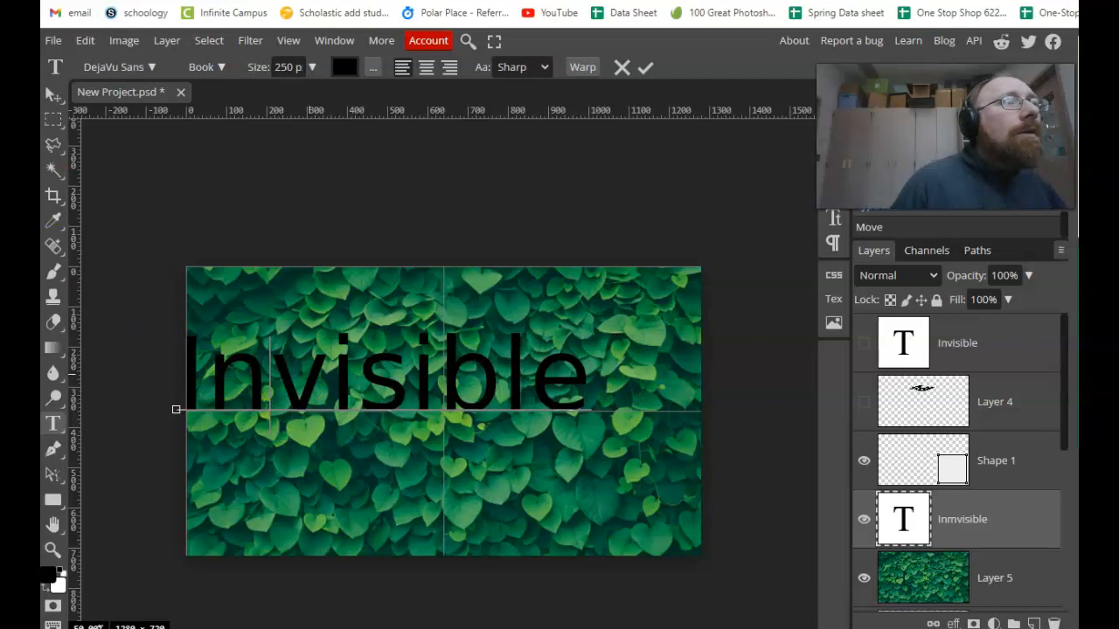
{"action": "left_click", "coordinate": [651, 71]}
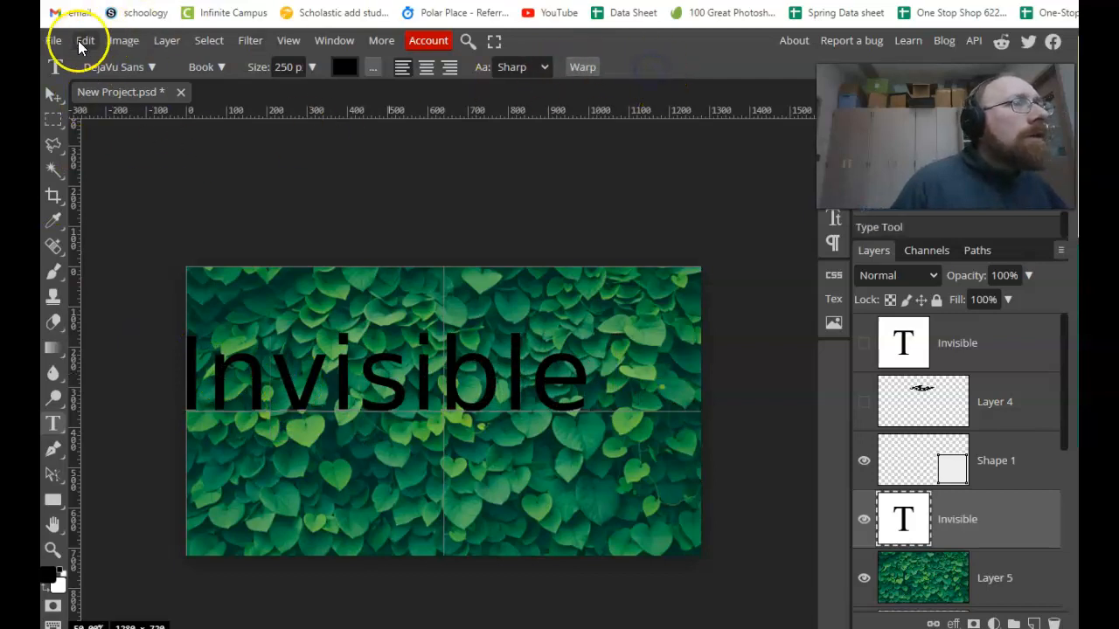
{"action": "left_click", "coordinate": [53, 93]}
{"action": "left_click_drag", "start_coordinate": [424, 381], "coordinate": [480, 402]}
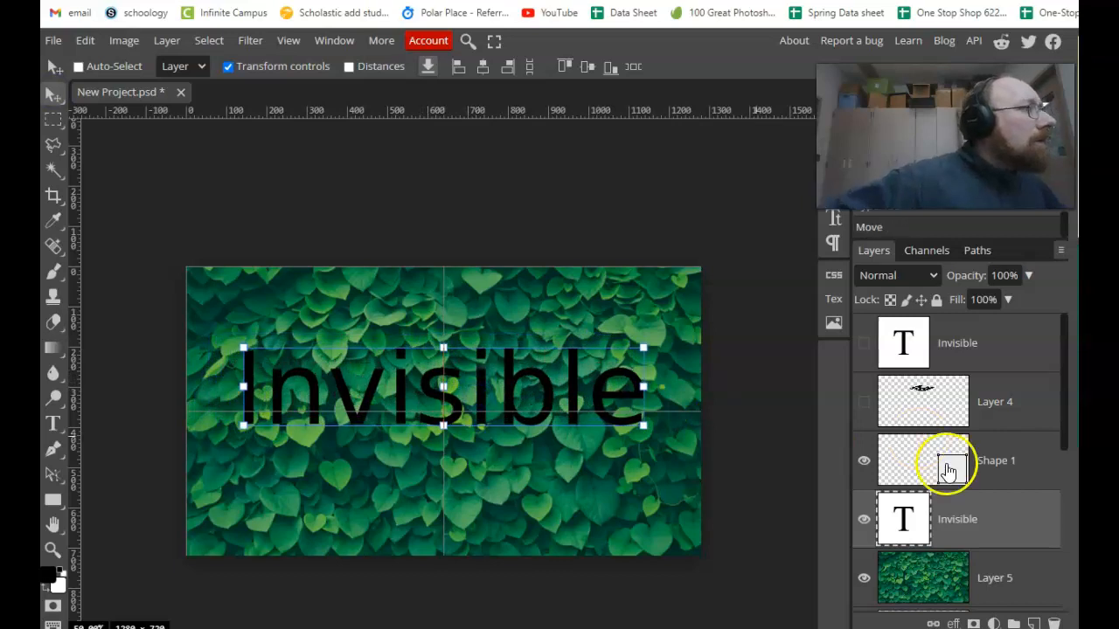
Step: Add a raster mask to the Invisible text layer directly above the leaf background
{"action": "left_click", "coordinate": [981, 506]}
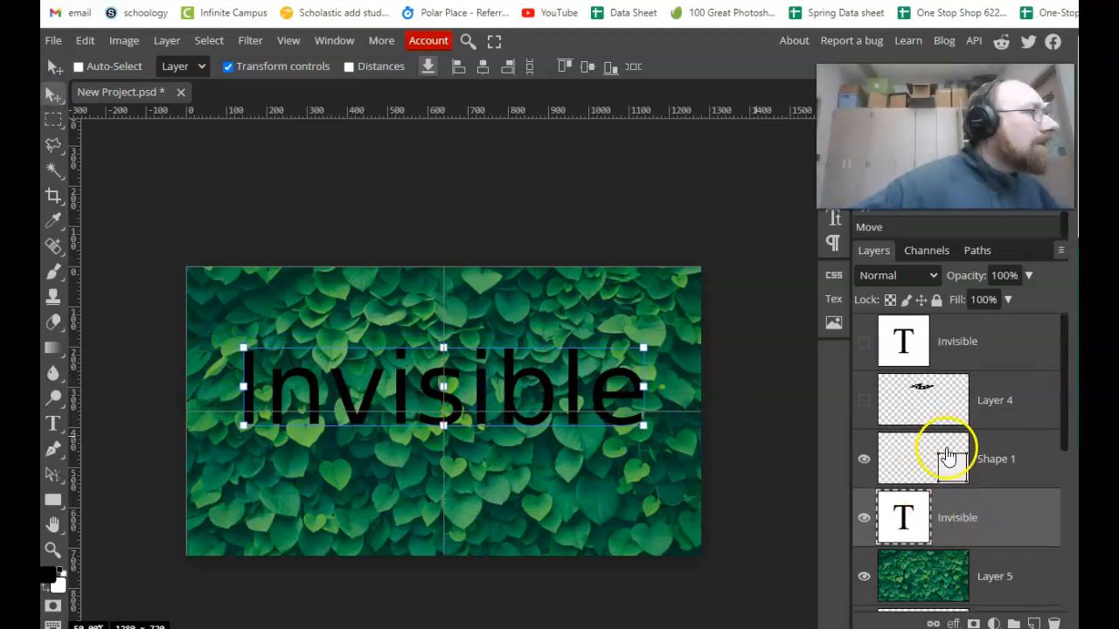
{"action": "scroll", "coordinate": [944, 450], "scroll_direction": "down", "scroll_amount": 2}
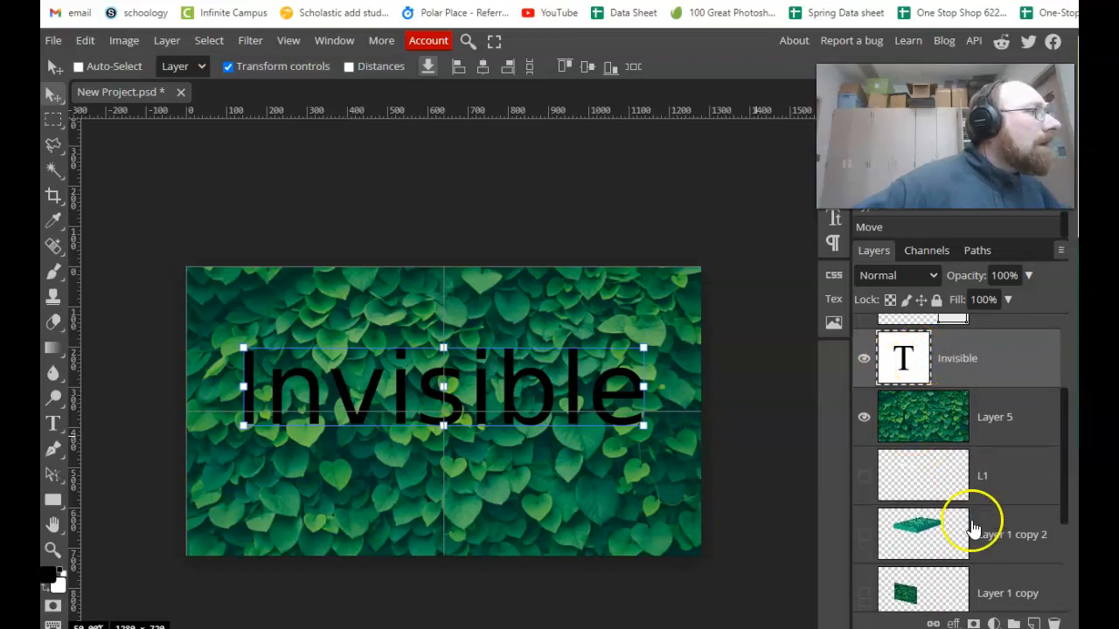
{"action": "left_click", "coordinate": [973, 624]}
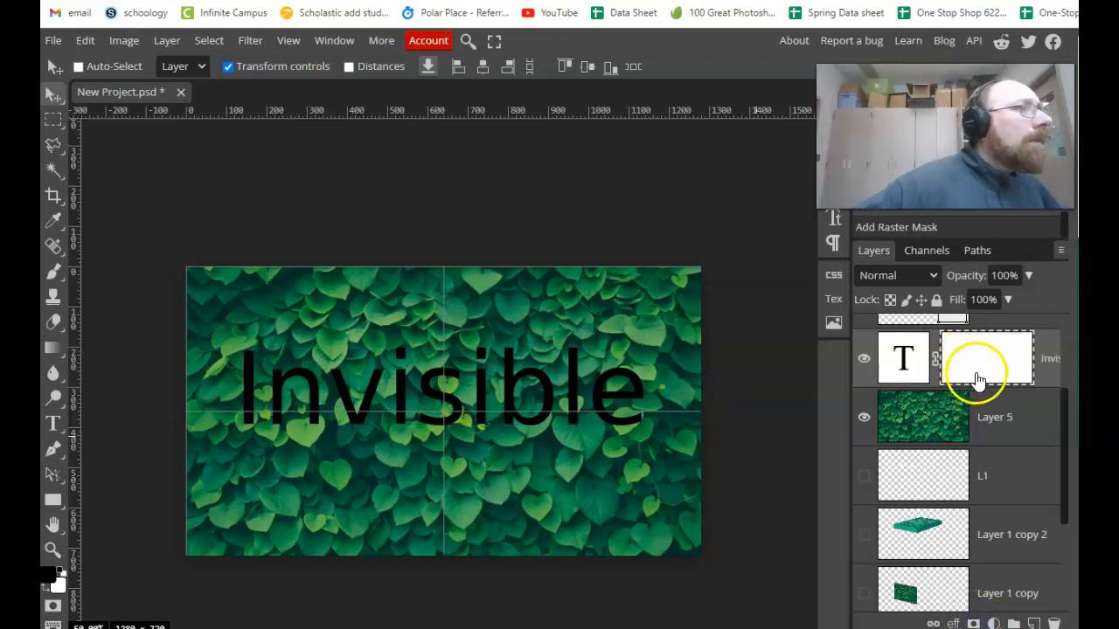
Step: Set up a soft brush with about 436 px size and 5% hardness
{"action": "left_click", "coordinate": [54, 272]}
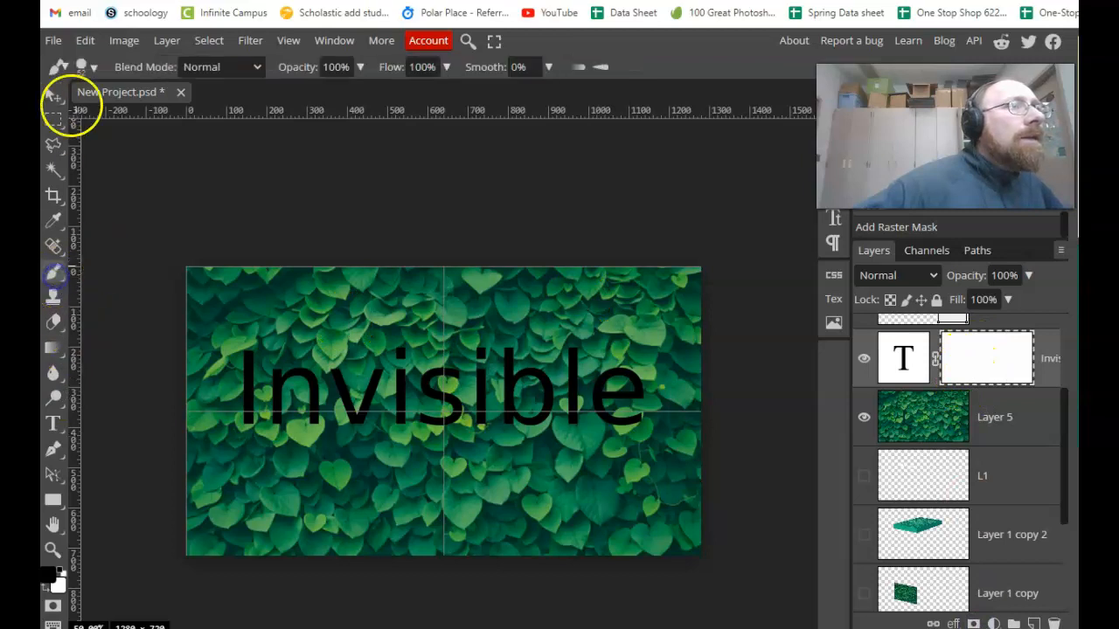
{"action": "left_click", "coordinate": [82, 66]}
{"action": "left_click", "coordinate": [224, 152]}
{"action": "left_click_drag", "start_coordinate": [220, 116], "coordinate": [244, 116]}
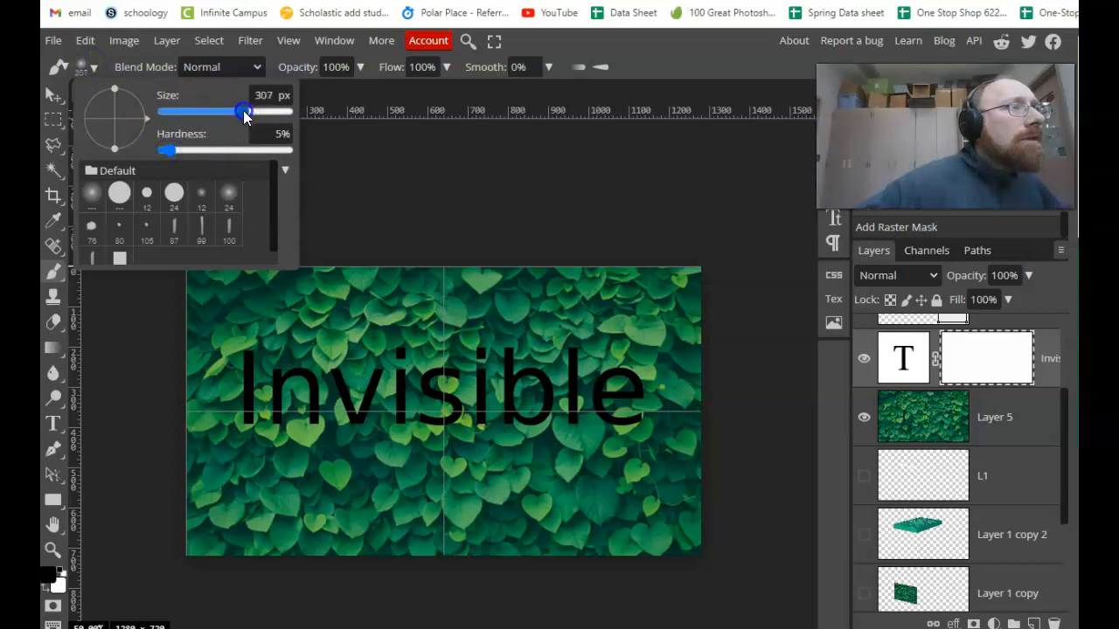
{"action": "left_click", "coordinate": [612, 54]}
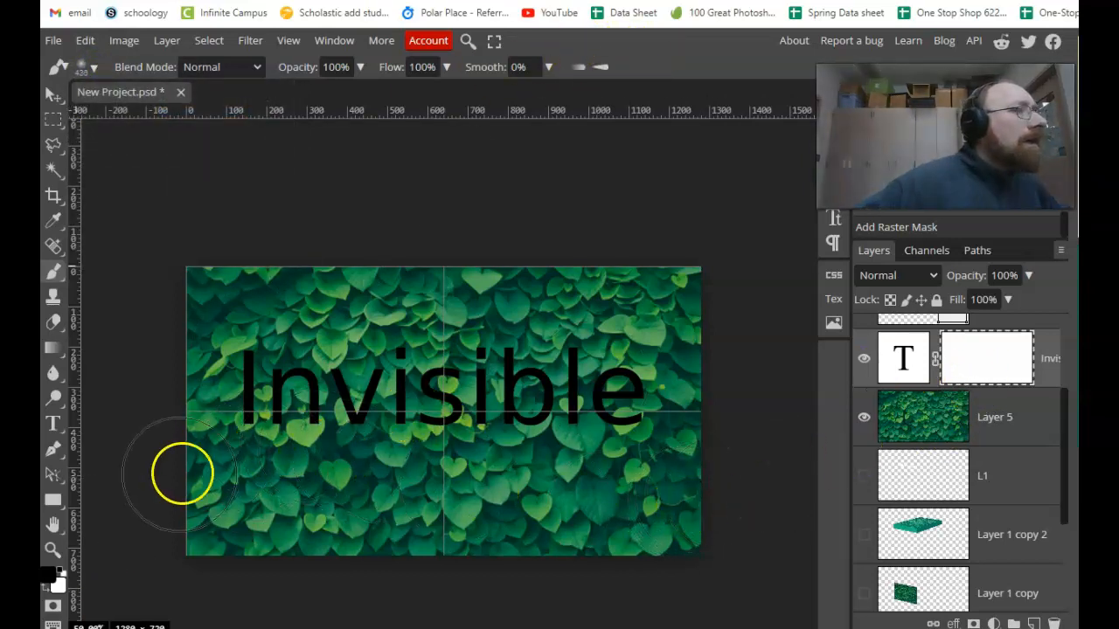
Step: Try to fade out the end of the word Invisible by painting black on the text layer's mask
{"action": "left_click", "coordinate": [56, 579]}
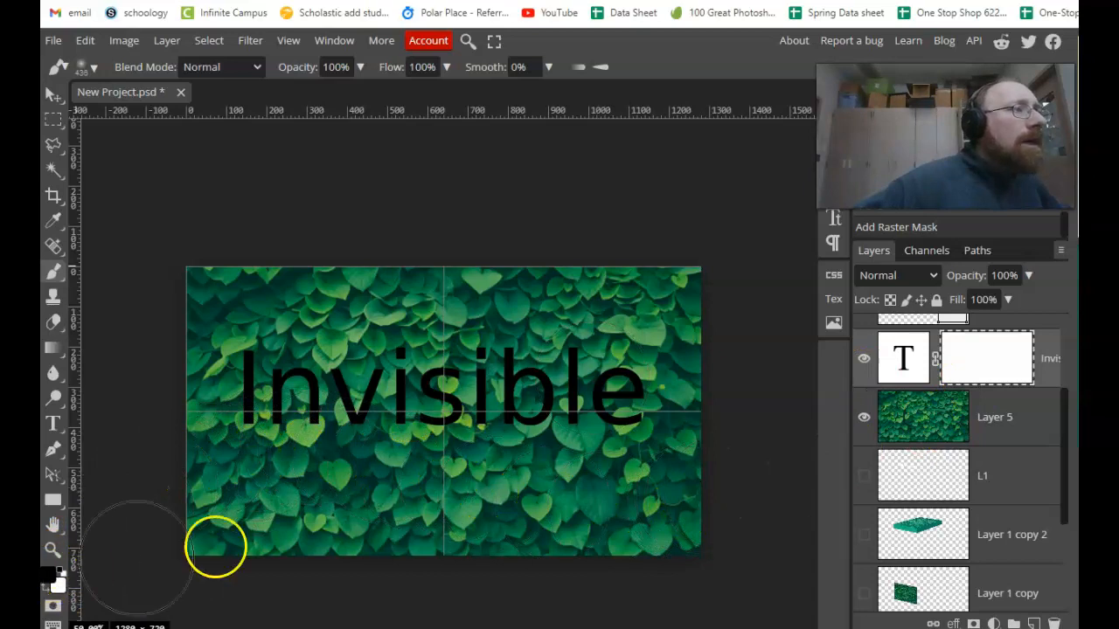
{"action": "left_click", "coordinate": [975, 360]}
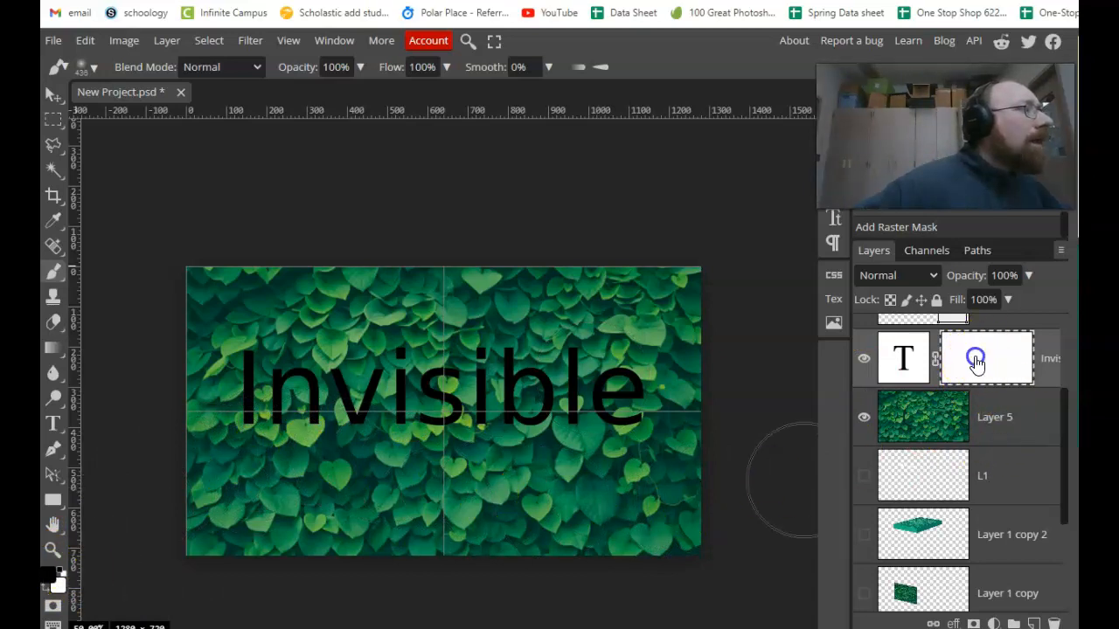
{"action": "left_click", "coordinate": [977, 354]}
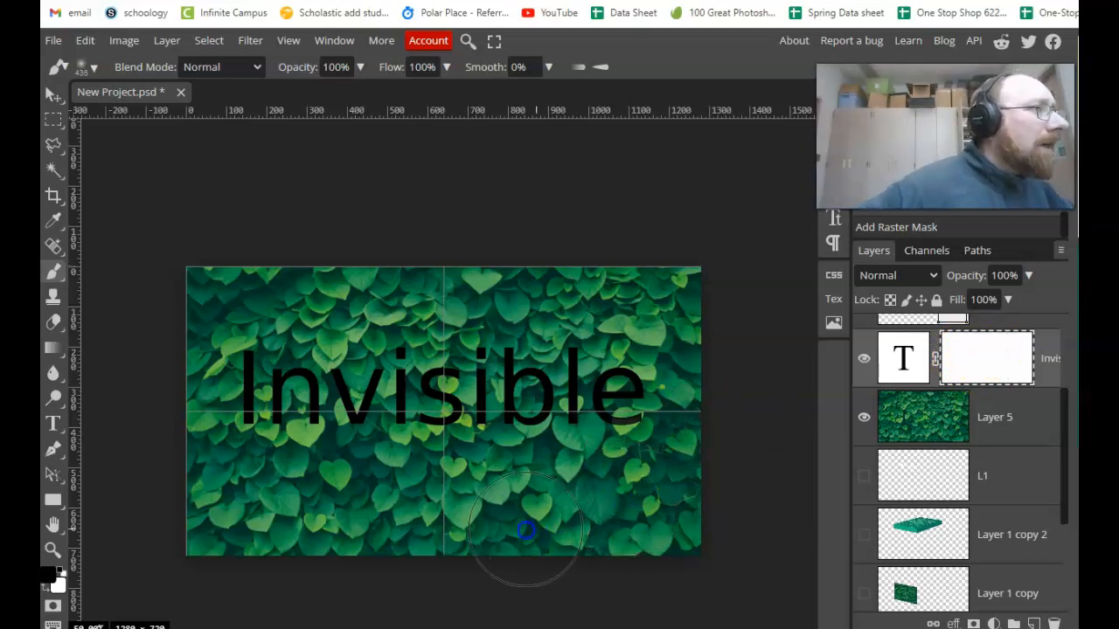
{"action": "mouse_move", "coordinate": [666, 464]}
{"action": "left_mouse_down"}
{"action": "mouse_move", "coordinate": [544, 464]}
{"action": "mouse_move", "coordinate": [570, 454]}
{"action": "mouse_move", "coordinate": [366, 468]}
{"action": "mouse_move", "coordinate": [649, 467]}
{"action": "mouse_move", "coordinate": [679, 439]}
{"action": "left_mouse_up"}
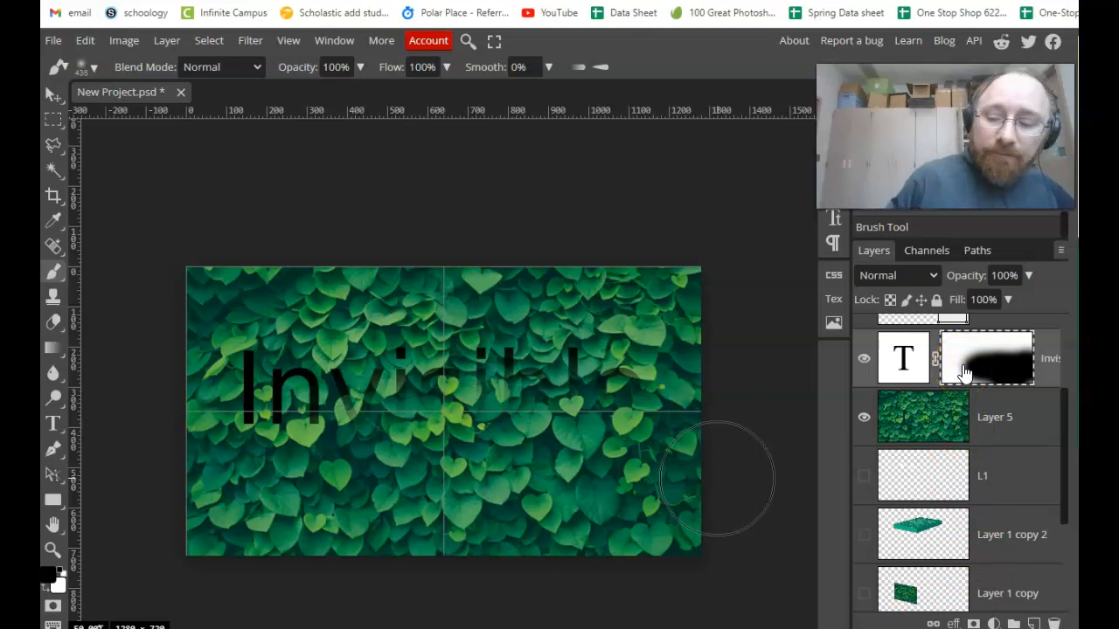
{"action": "left_click_drag", "start_coordinate": [964, 374], "coordinate": [912, 394]}
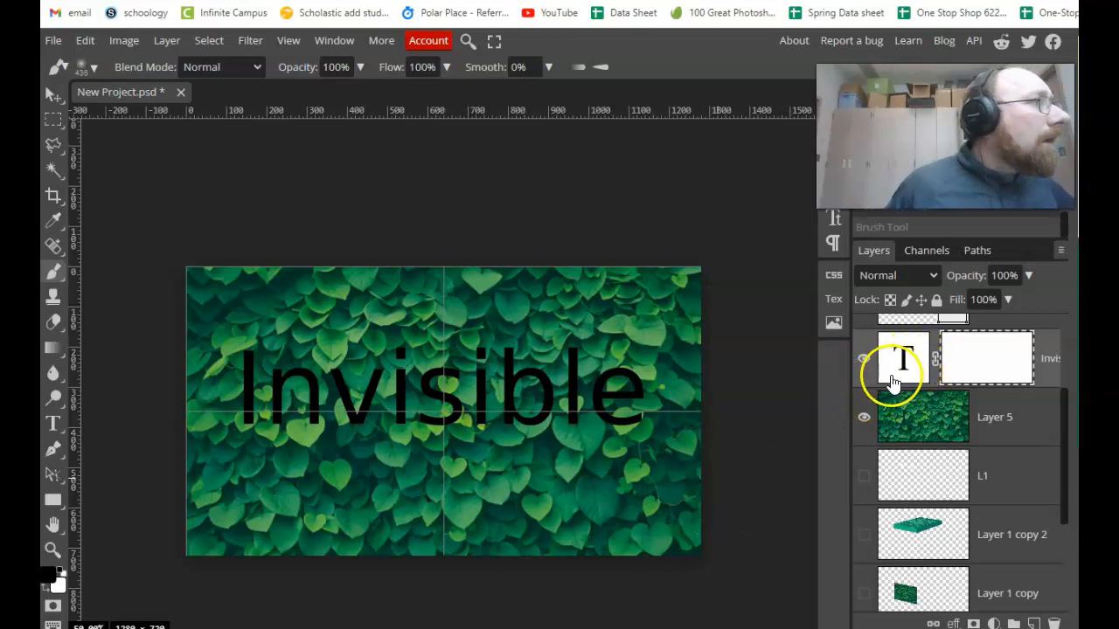
Step: Load the Invisible text's outline as a selection and copy that area of Layer 5 to a new layer
{"action": "left_click", "coordinate": [893, 376], "text": "ctrl"}
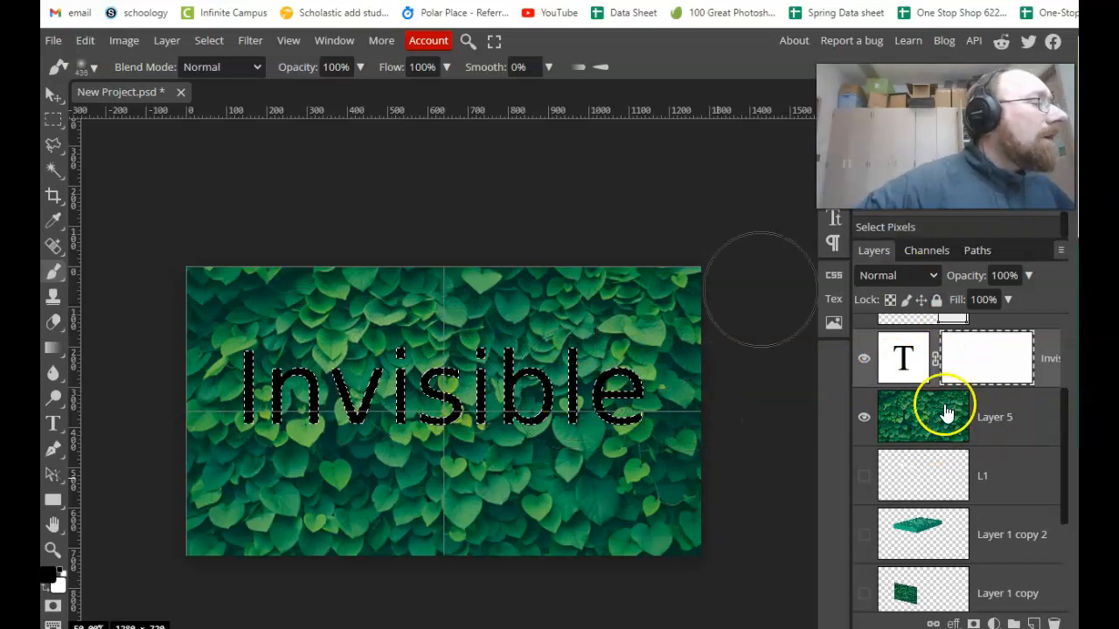
{"action": "left_click", "coordinate": [903, 418]}
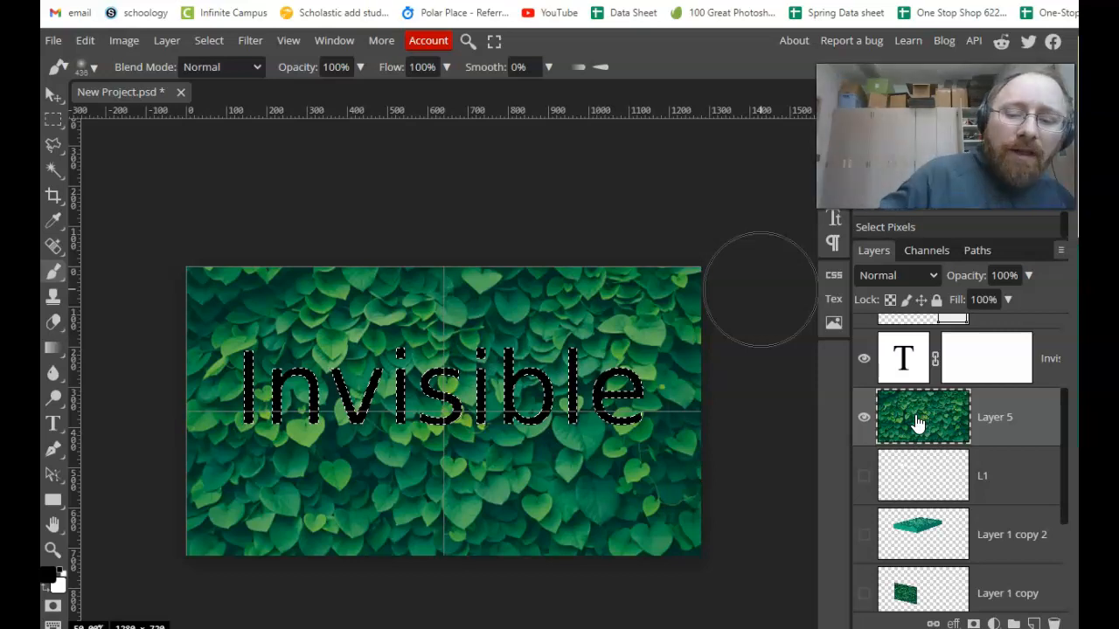
{"action": "key", "text": "ctrl+j"}
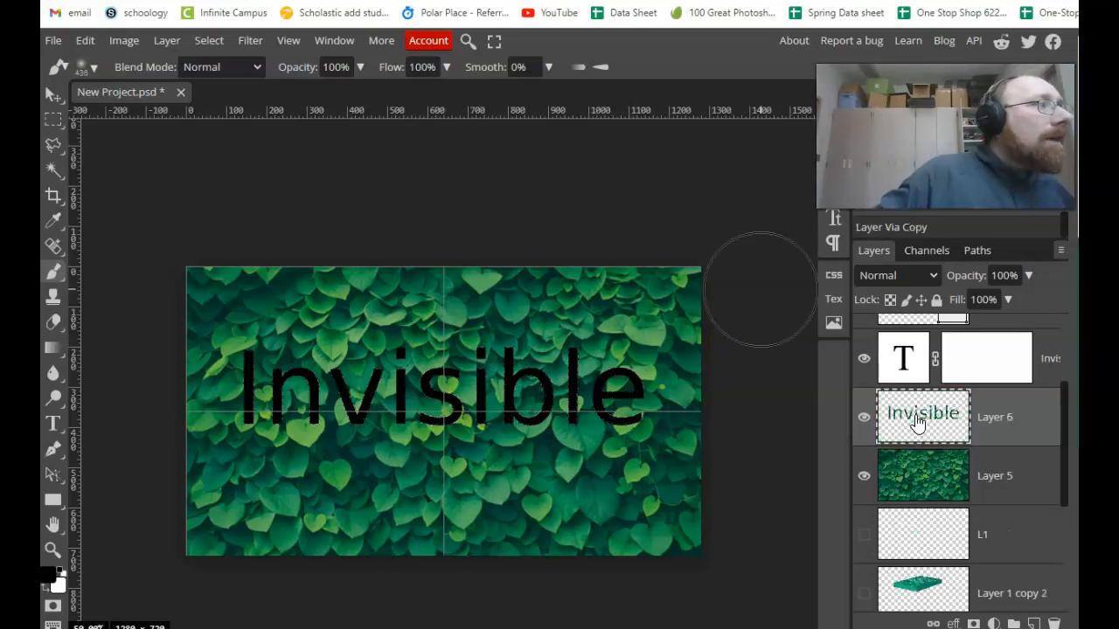
Step: Hide the original text layer and inspect the leaf-textured letters with Layer 5 temporarily hidden
{"action": "left_click", "coordinate": [864, 476]}
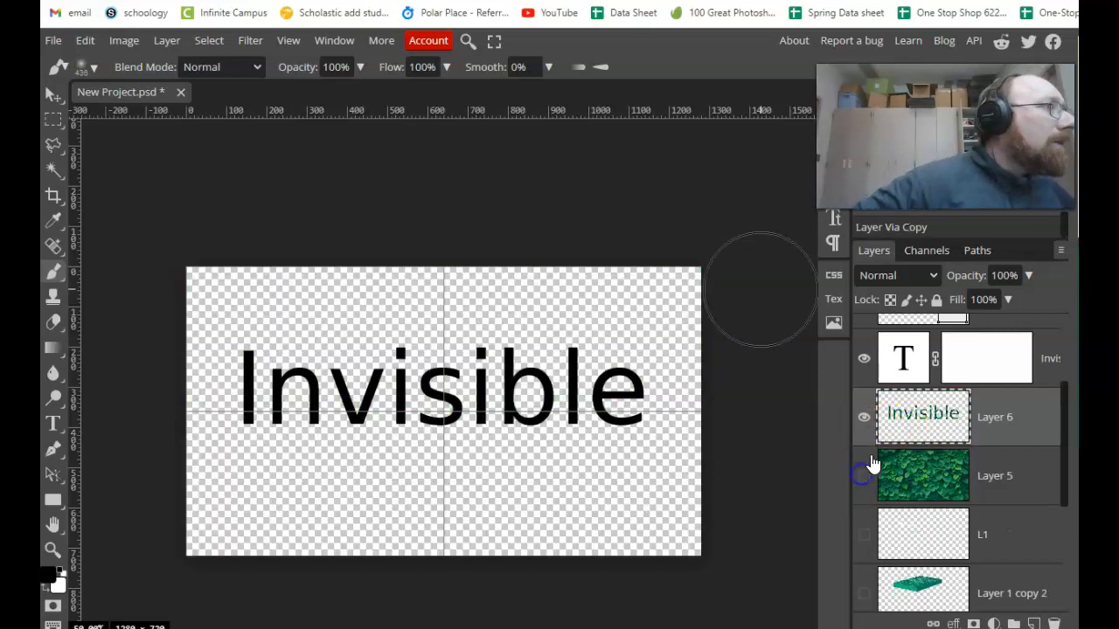
{"action": "left_click", "coordinate": [863, 358]}
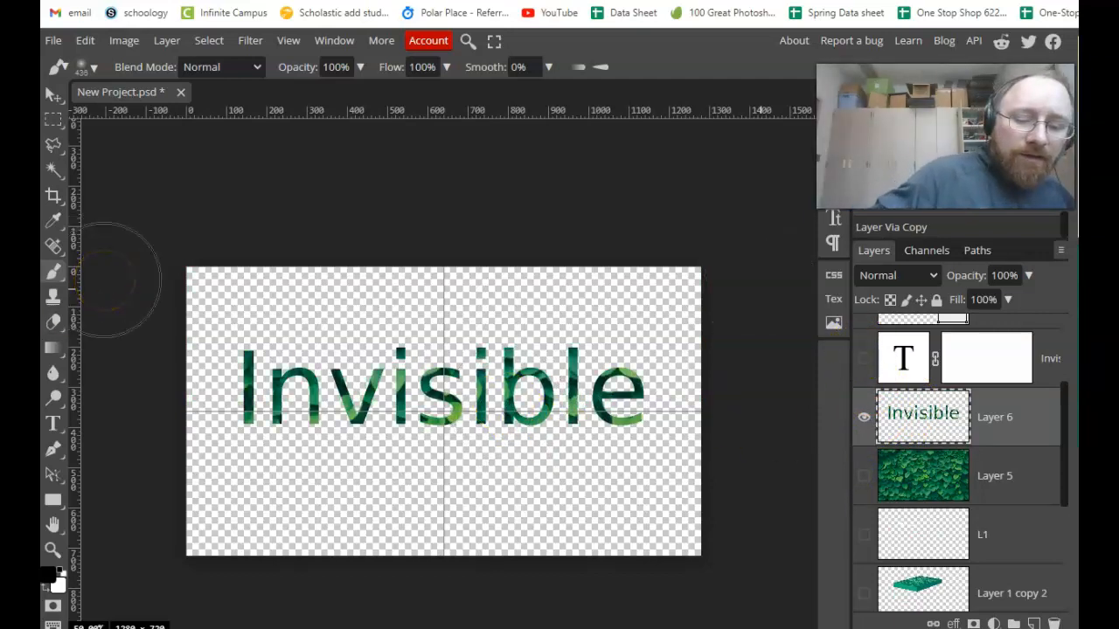
{"action": "key", "text": "ctrl+plus"}
{"action": "key", "text": "ctrl+plus"}
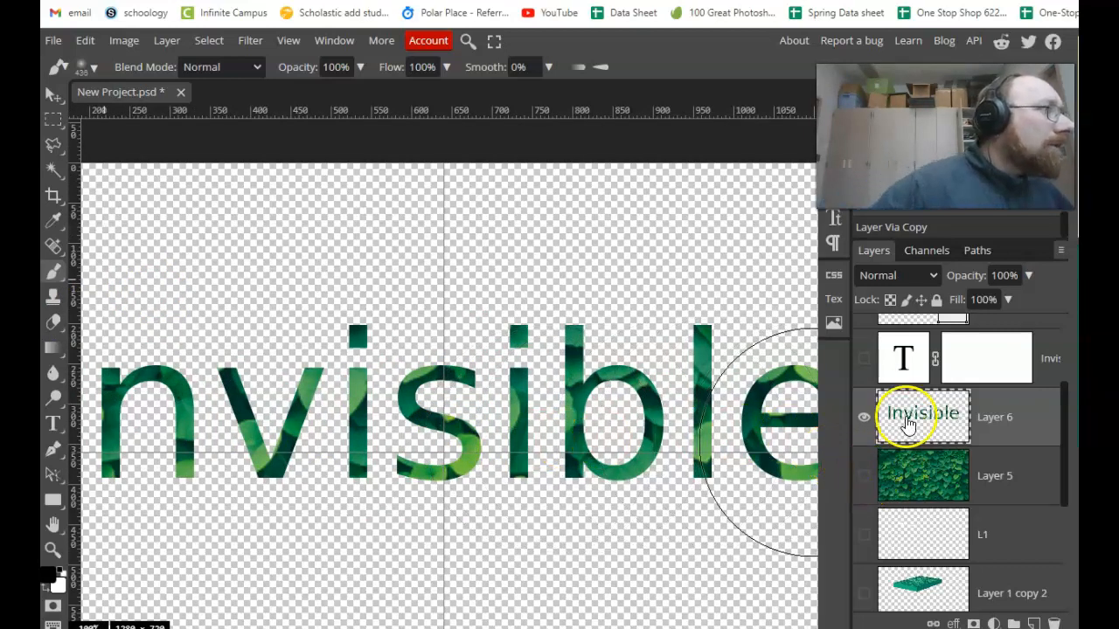
{"action": "left_click", "coordinate": [863, 478]}
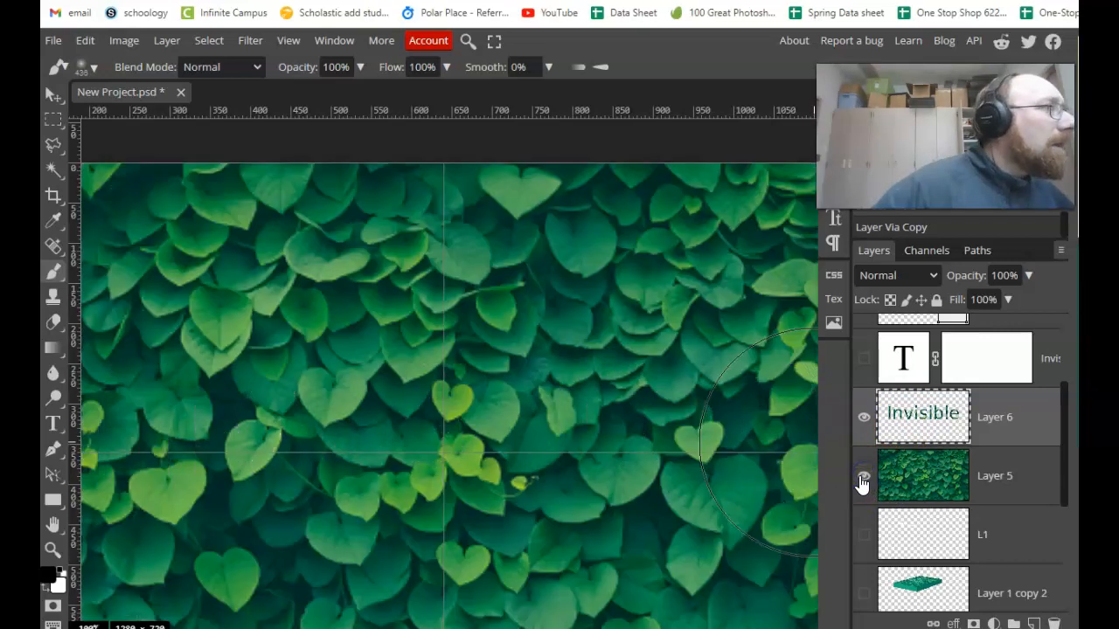
Step: Hide Layer 5 and apply a smooth inner Bevel and Emboss with Contour, 100% depth and 5 px size, to Layer 6
{"action": "left_click", "coordinate": [926, 422]}
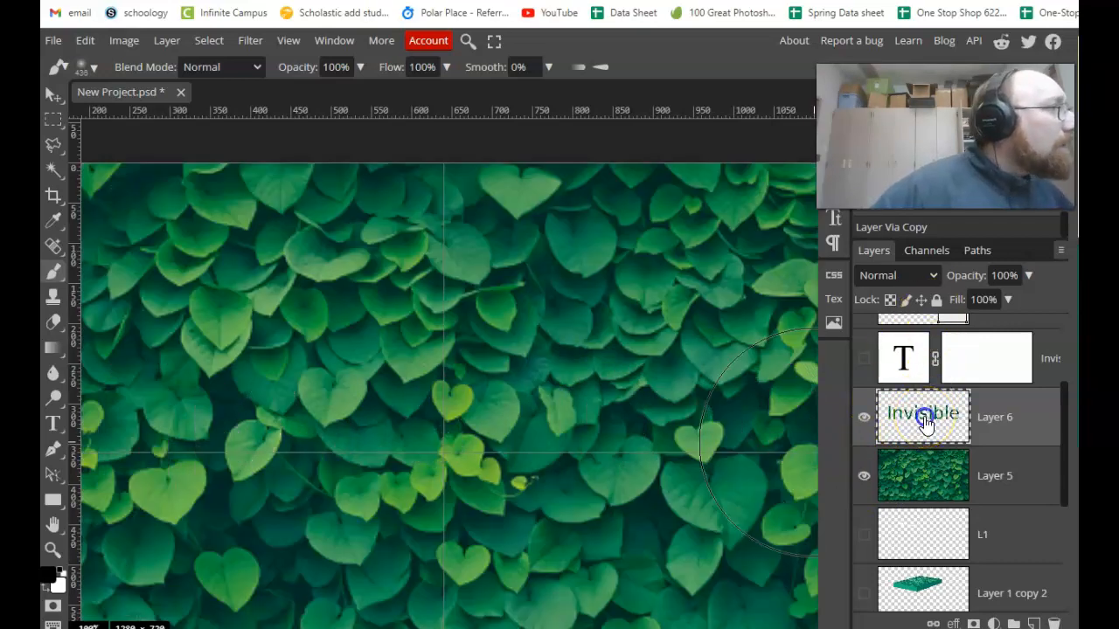
{"action": "left_click", "coordinate": [864, 477]}
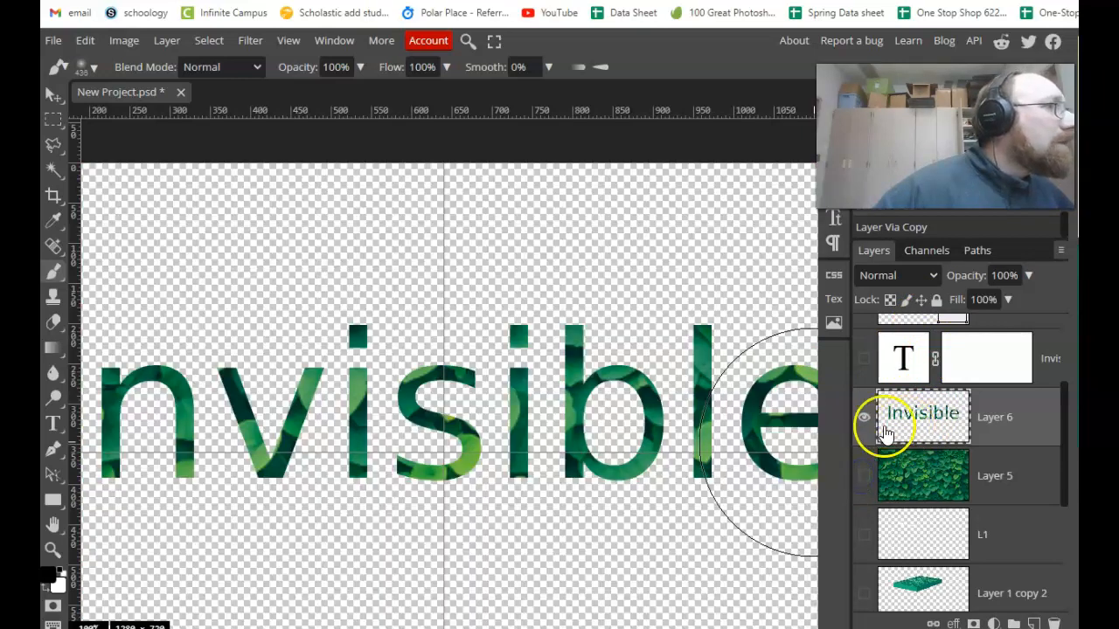
{"action": "right_click", "coordinate": [936, 422]}
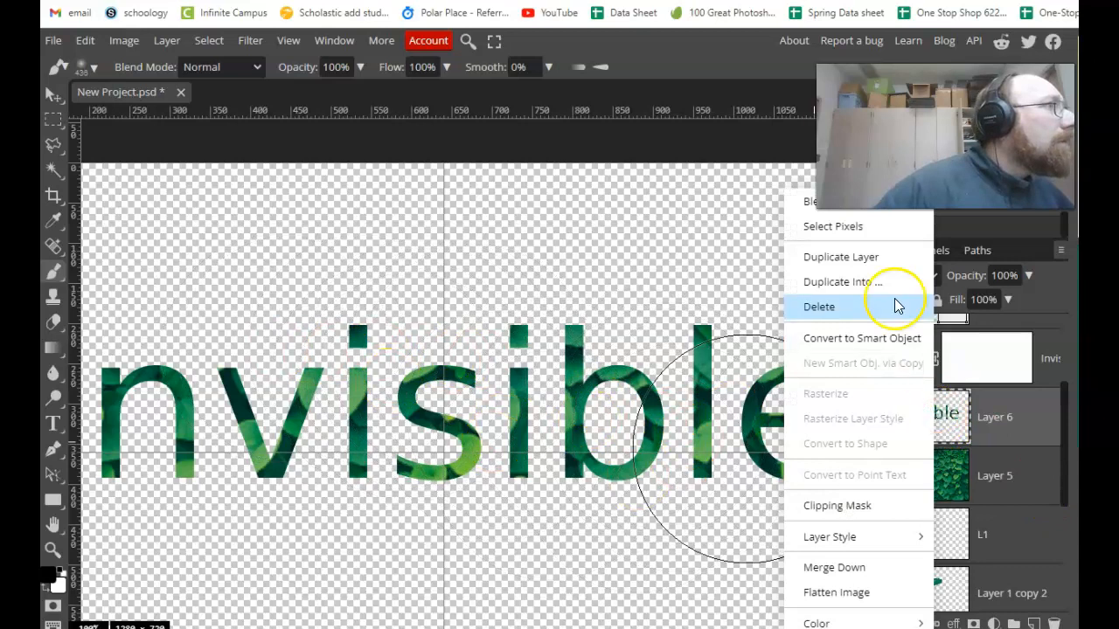
{"action": "left_click", "coordinate": [808, 209]}
{"action": "left_click_drag", "start_coordinate": [786, 160], "coordinate": [352, 13]}
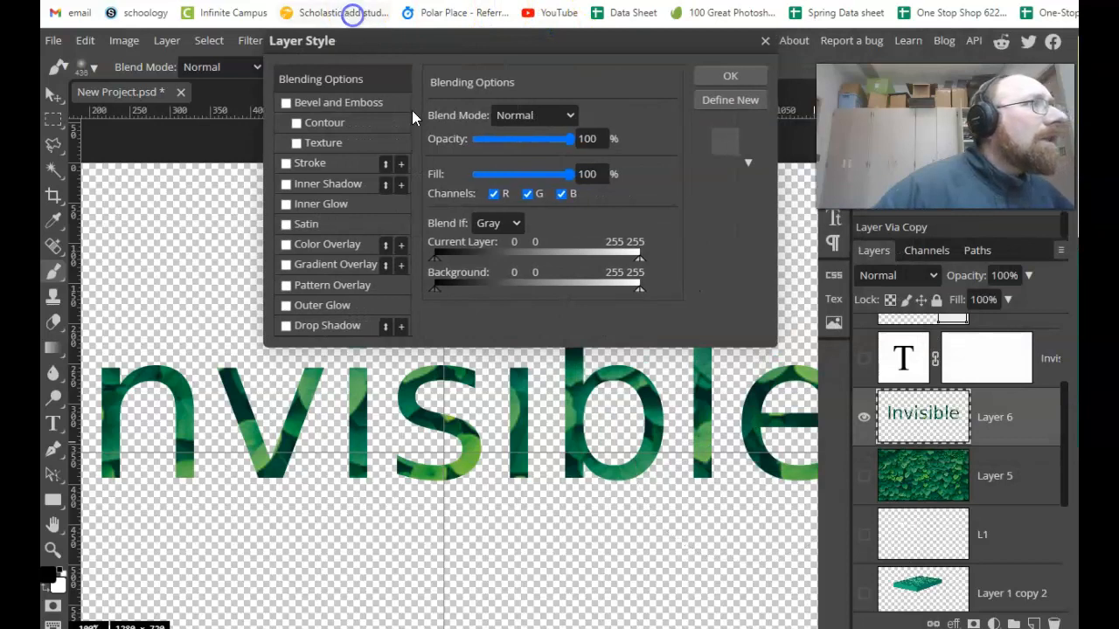
{"action": "left_click", "coordinate": [863, 477]}
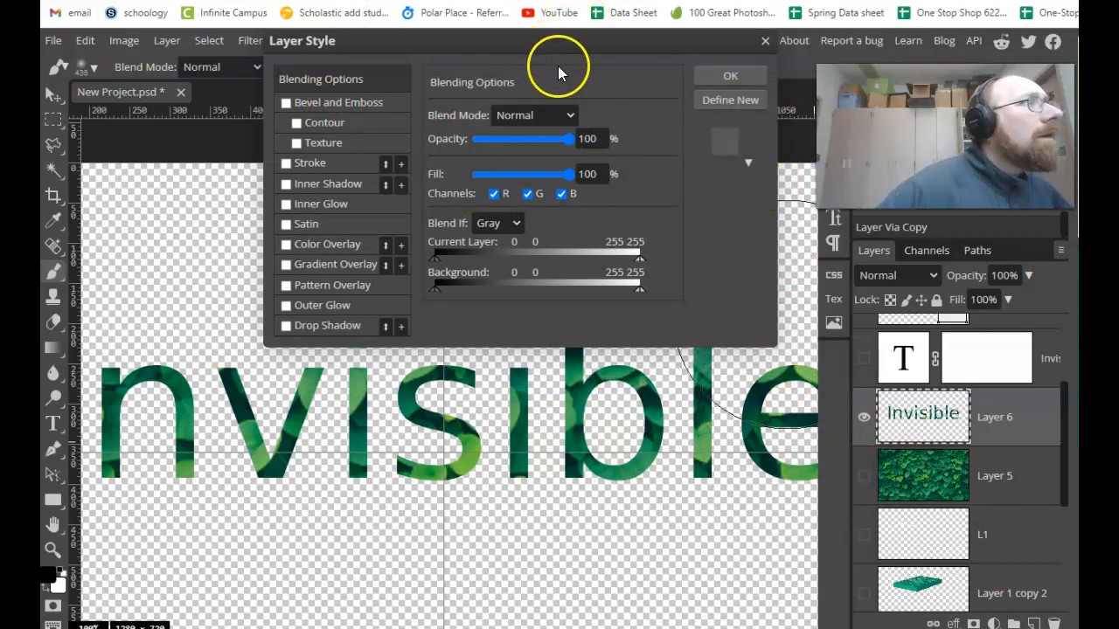
{"action": "left_click", "coordinate": [292, 106]}
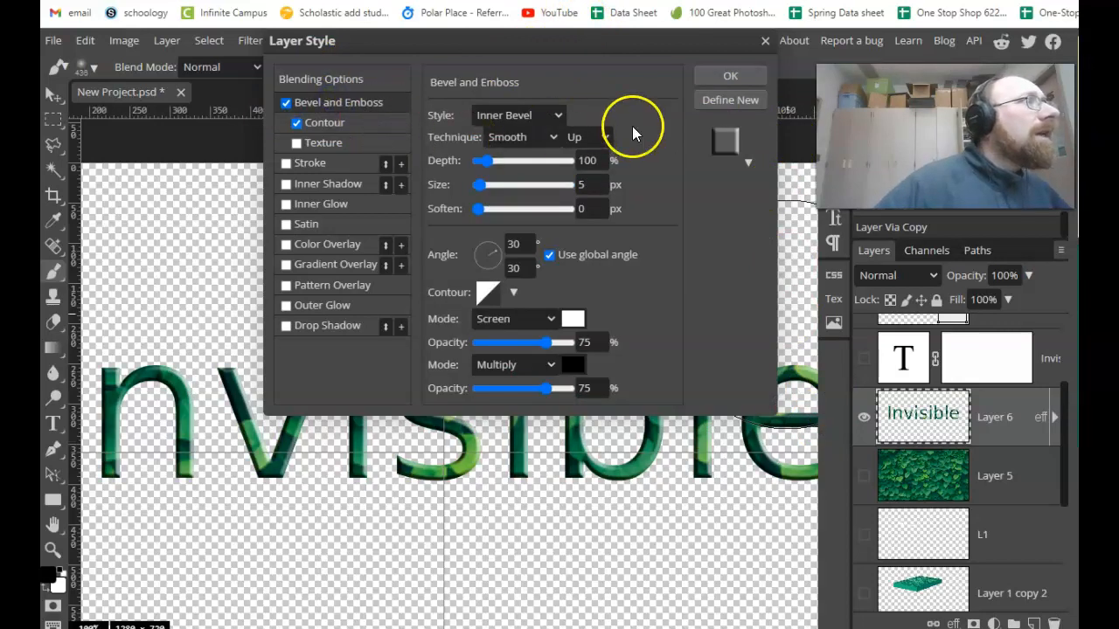
{"action": "left_click", "coordinate": [747, 162]}
{"action": "left_click", "coordinate": [747, 162]}
{"action": "left_click", "coordinate": [741, 75]}
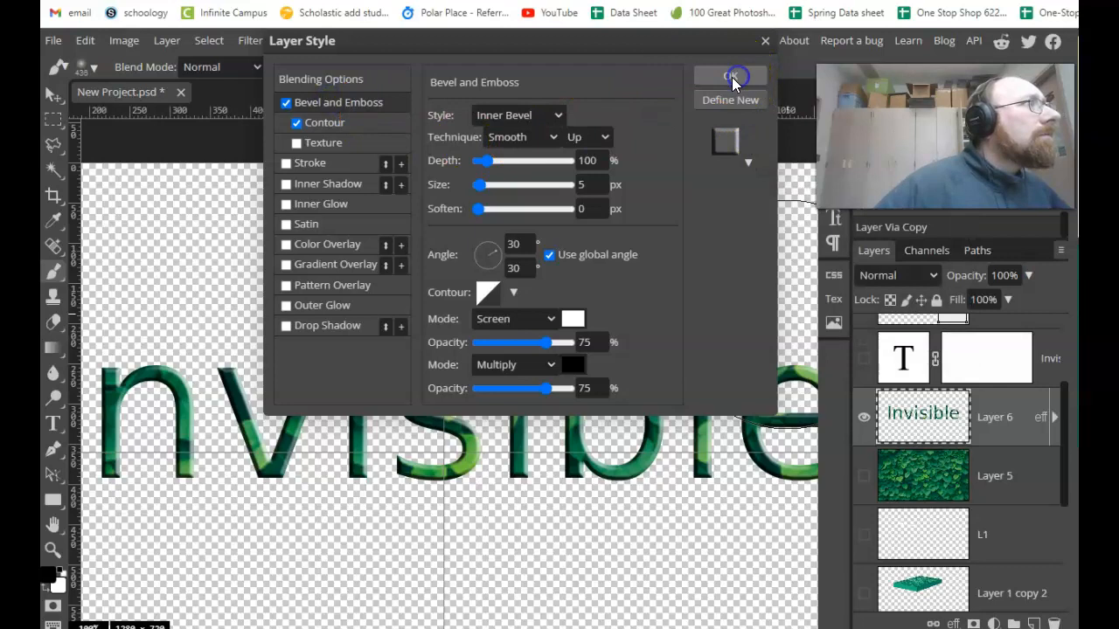
Step: Show Layer 5 again behind the beveled Invisible letters
{"action": "left_click", "coordinate": [928, 422], "text": "ctrl"}
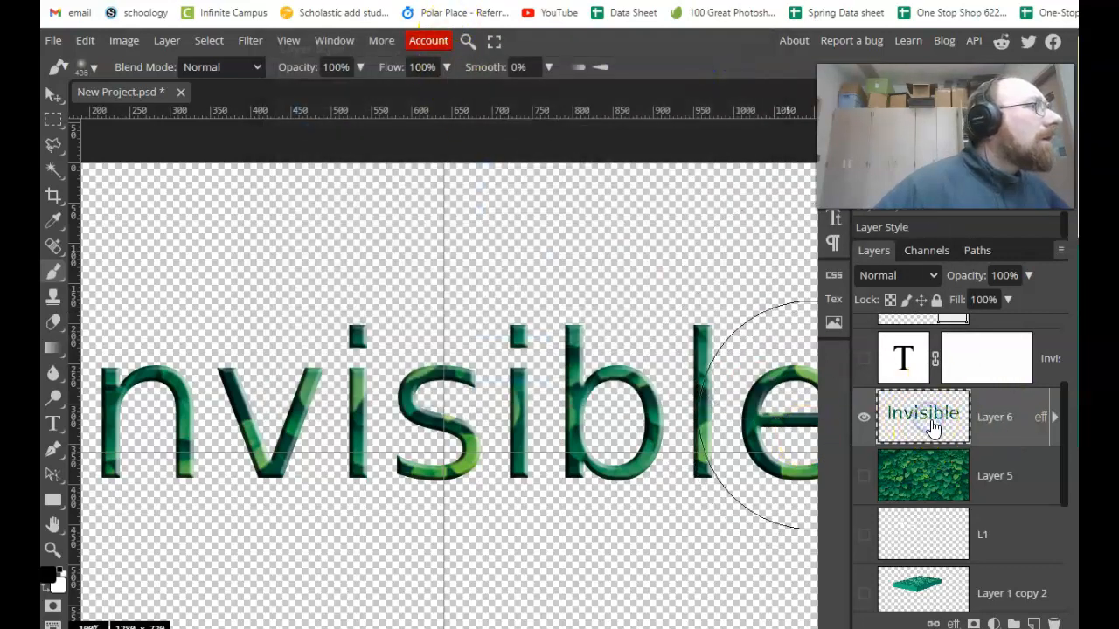
{"action": "left_click", "coordinate": [863, 478]}
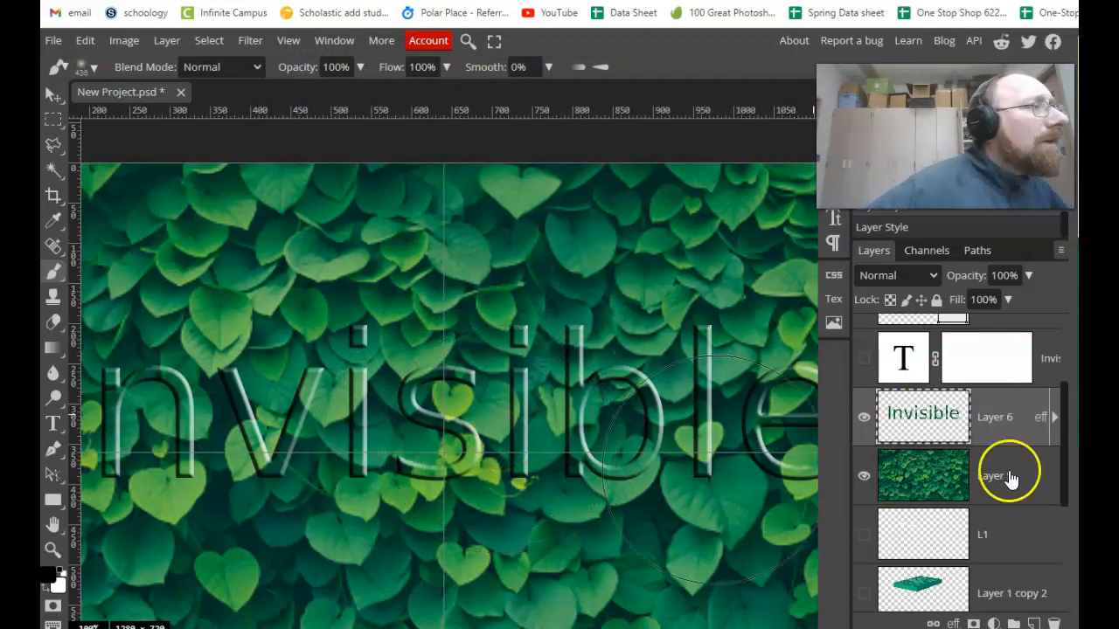
{"action": "right_click", "coordinate": [916, 442]}
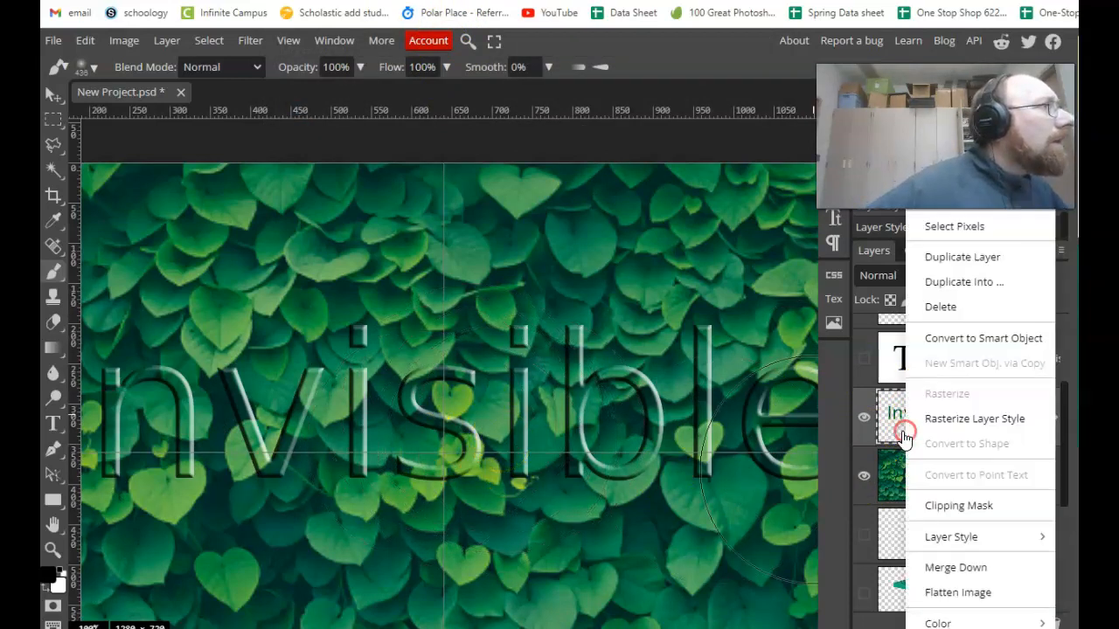
{"action": "left_click", "coordinate": [924, 222]}
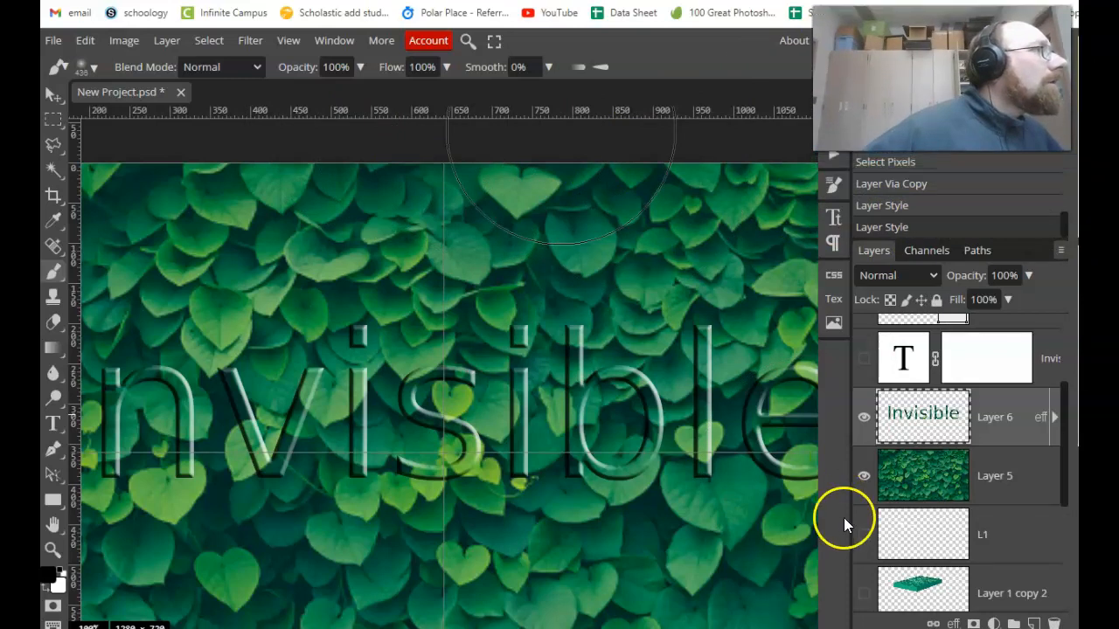
Step: Add a Multiply drop shadow to Layer 6 with 36% opacity, 42 px distance and 27 px size
{"action": "right_click", "coordinate": [893, 428]}
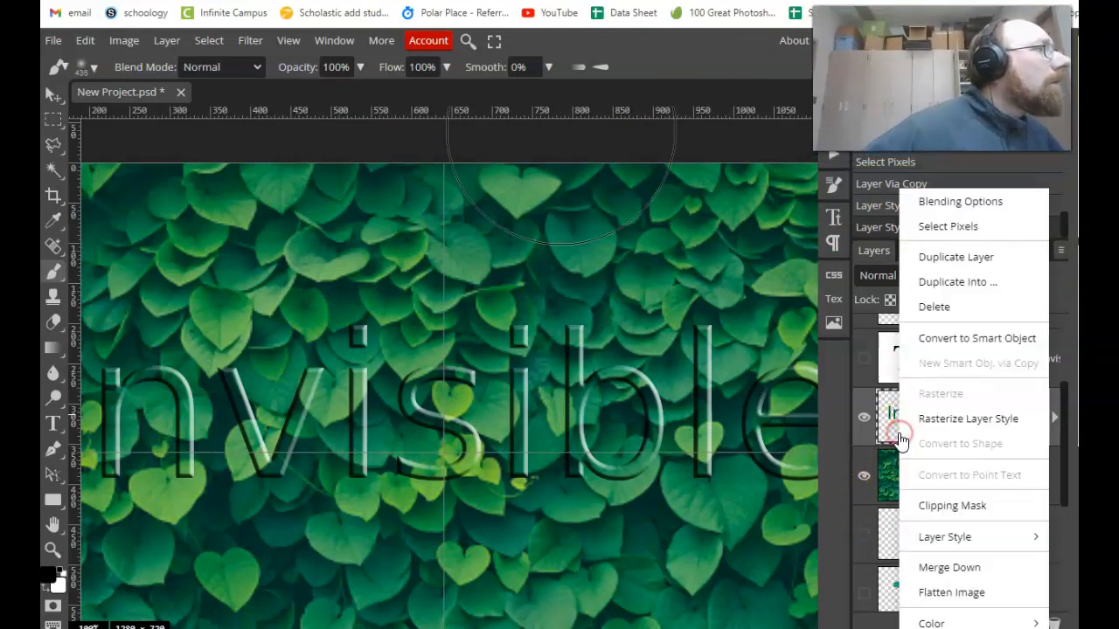
{"action": "left_click", "coordinate": [946, 202]}
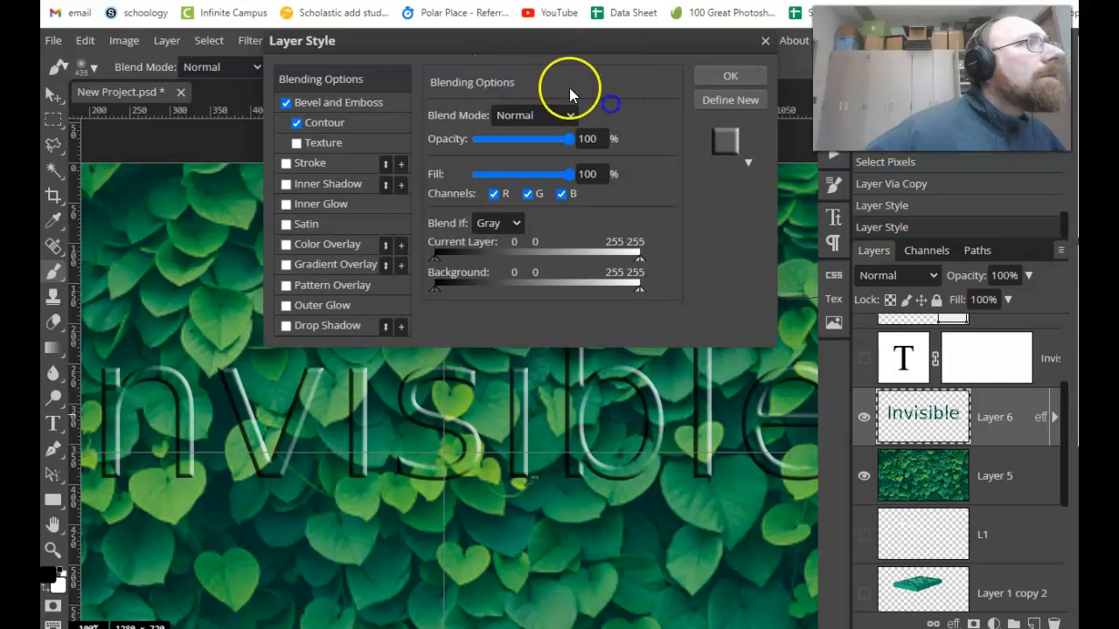
{"action": "left_click", "coordinate": [296, 123]}
{"action": "left_click", "coordinate": [296, 123]}
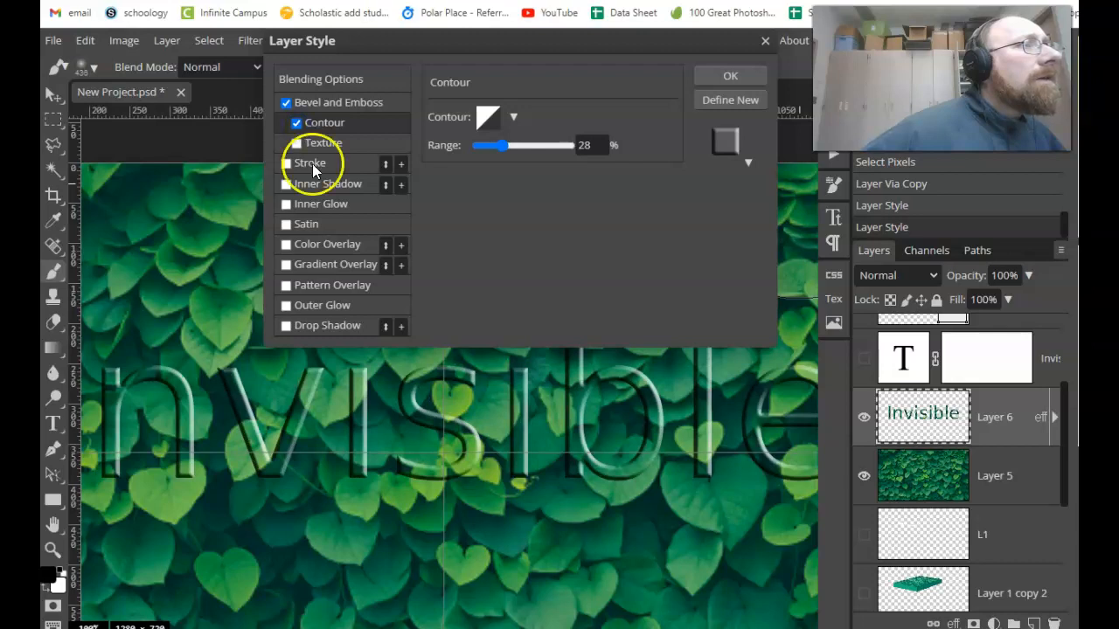
{"action": "left_click", "coordinate": [325, 325]}
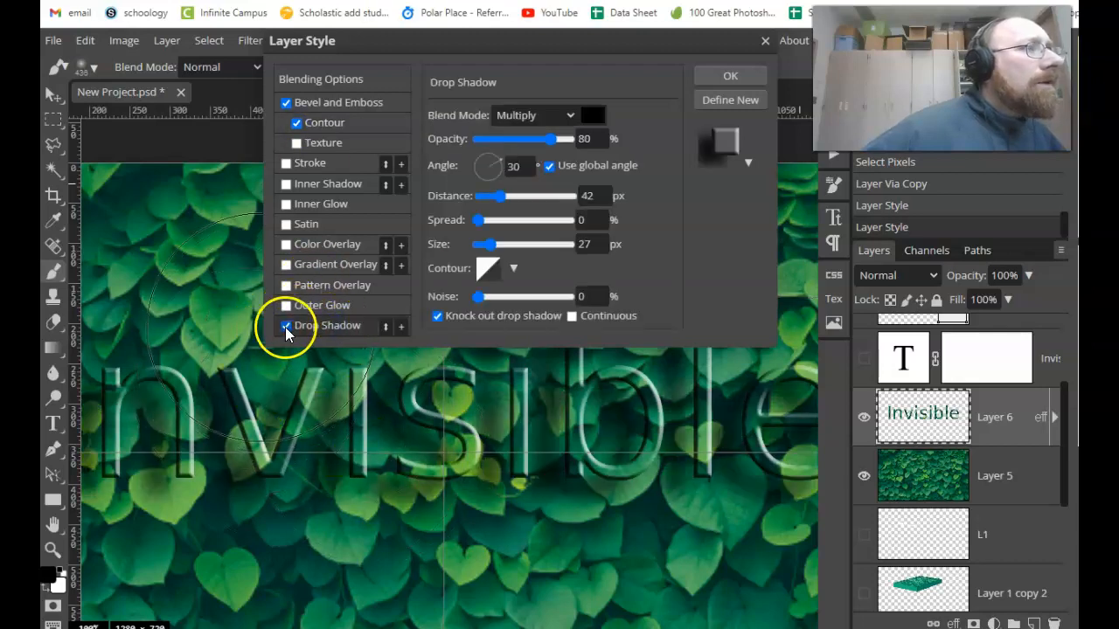
{"action": "left_click", "coordinate": [285, 326]}
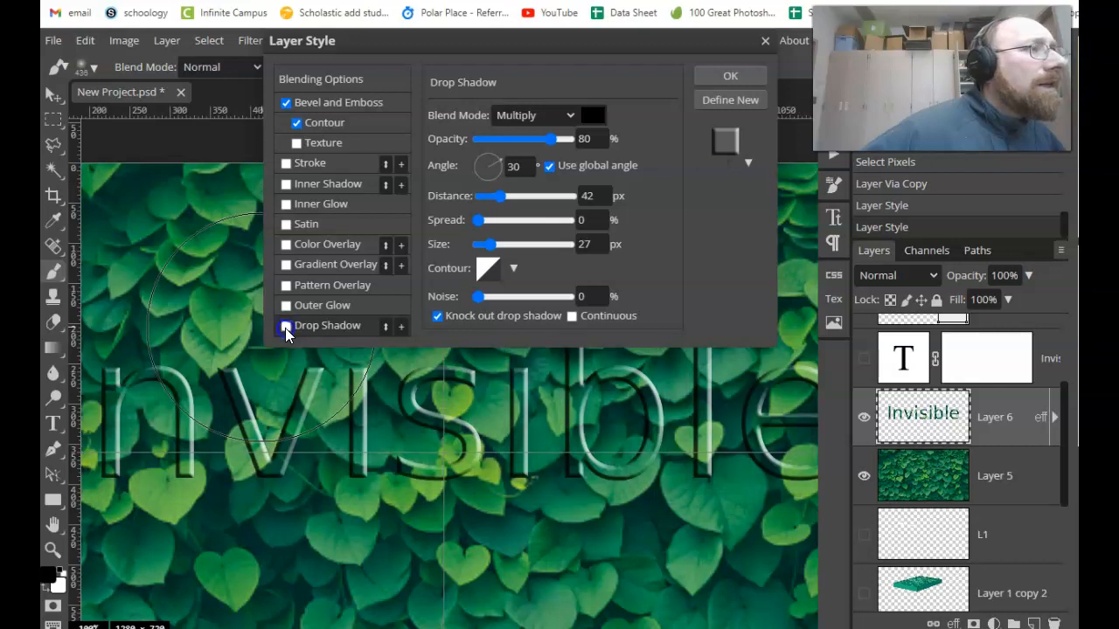
{"action": "left_click", "coordinate": [286, 327]}
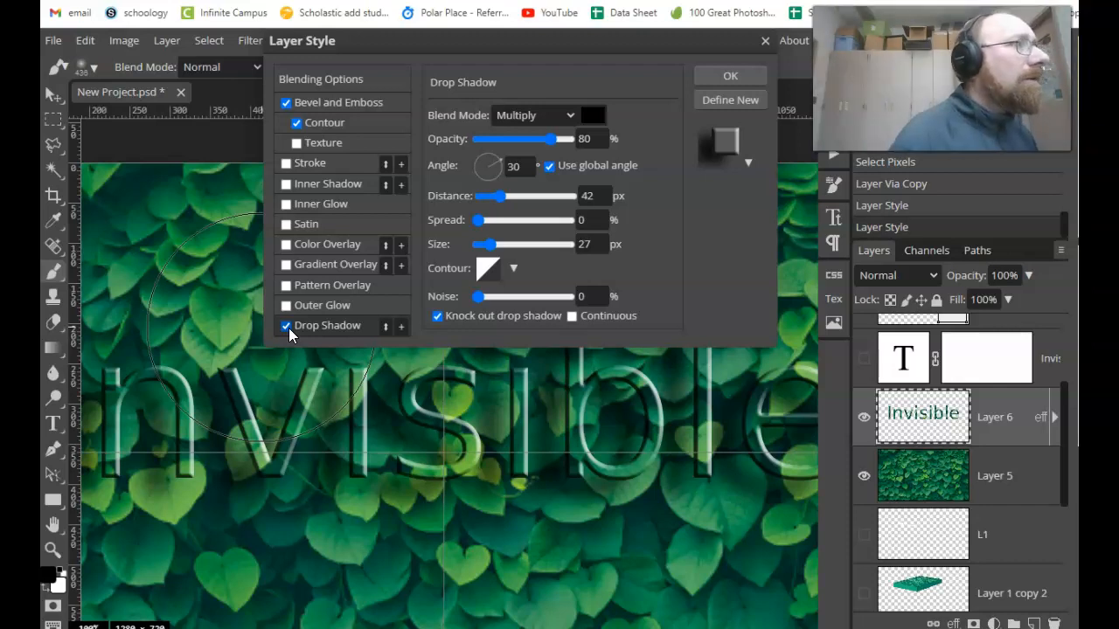
{"action": "left_click_drag", "start_coordinate": [546, 140], "coordinate": [511, 147]}
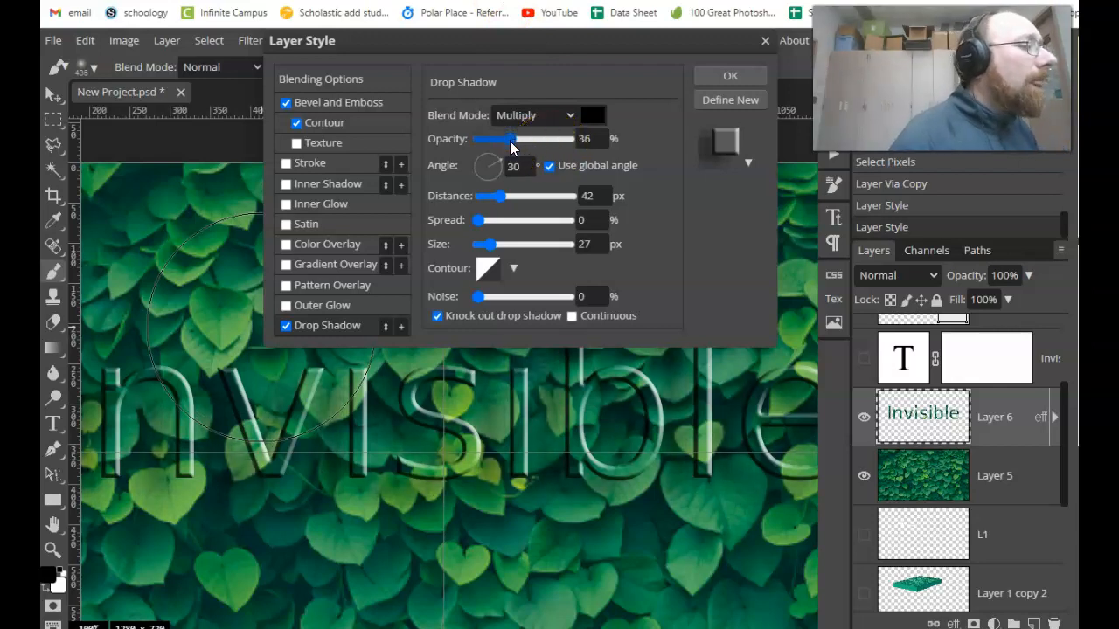